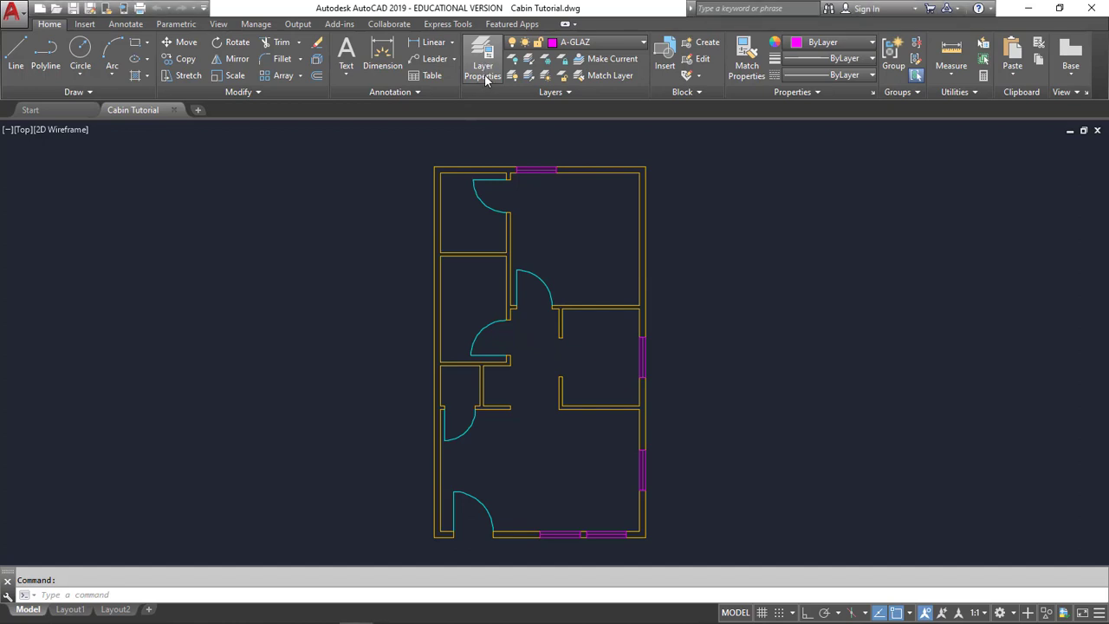
Step: Create a new layer named A-DIMS in the layer properties and close the layer manager
click(484, 78)
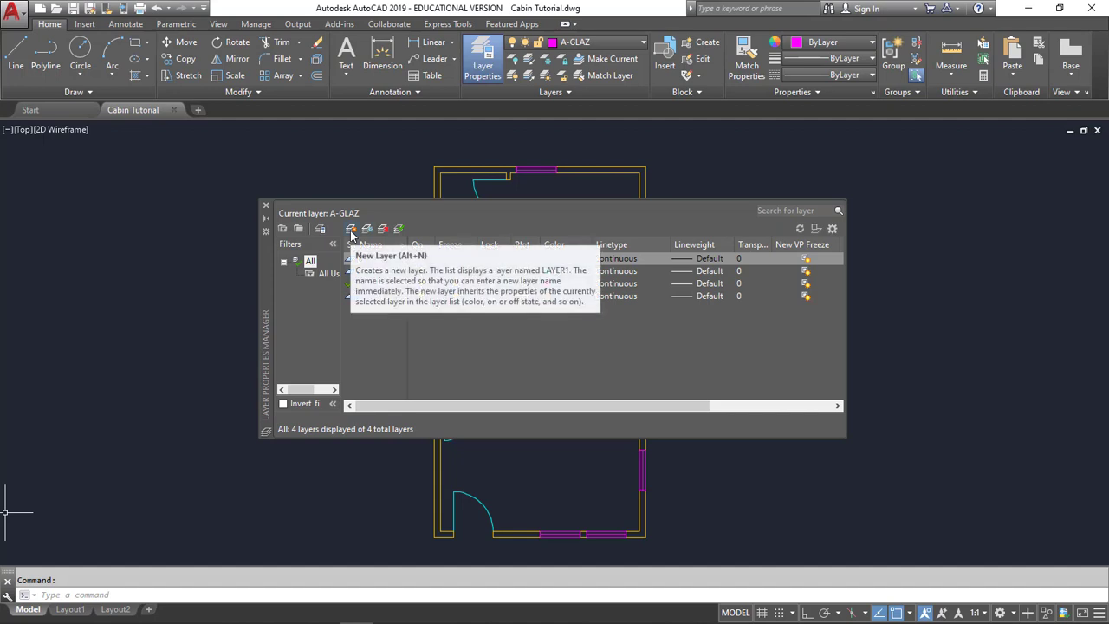
right_click(381, 326)
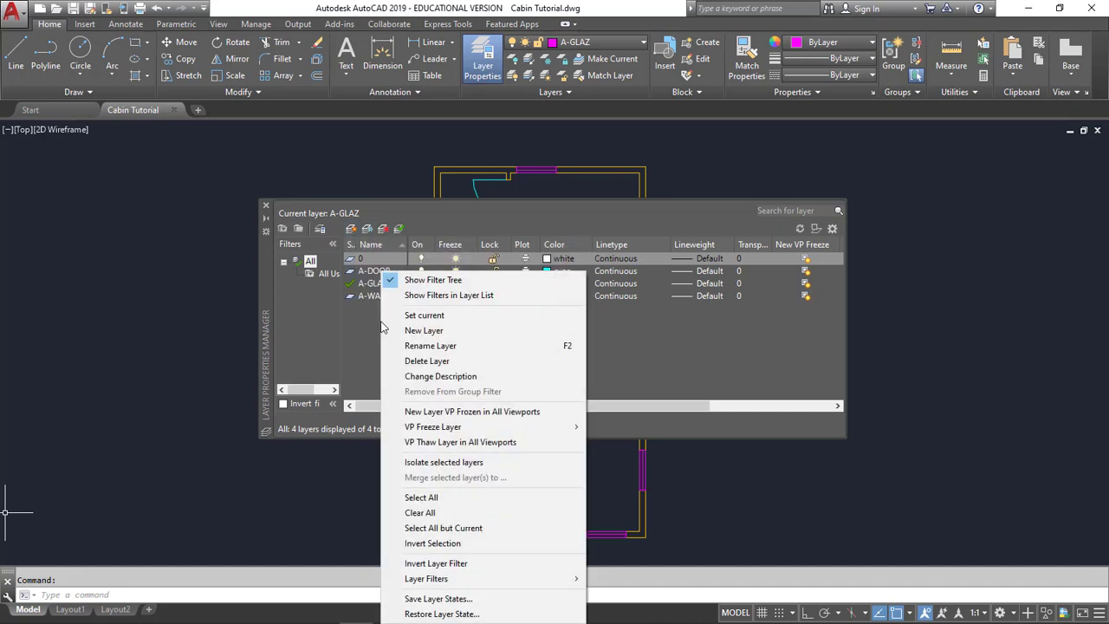
click(413, 335)
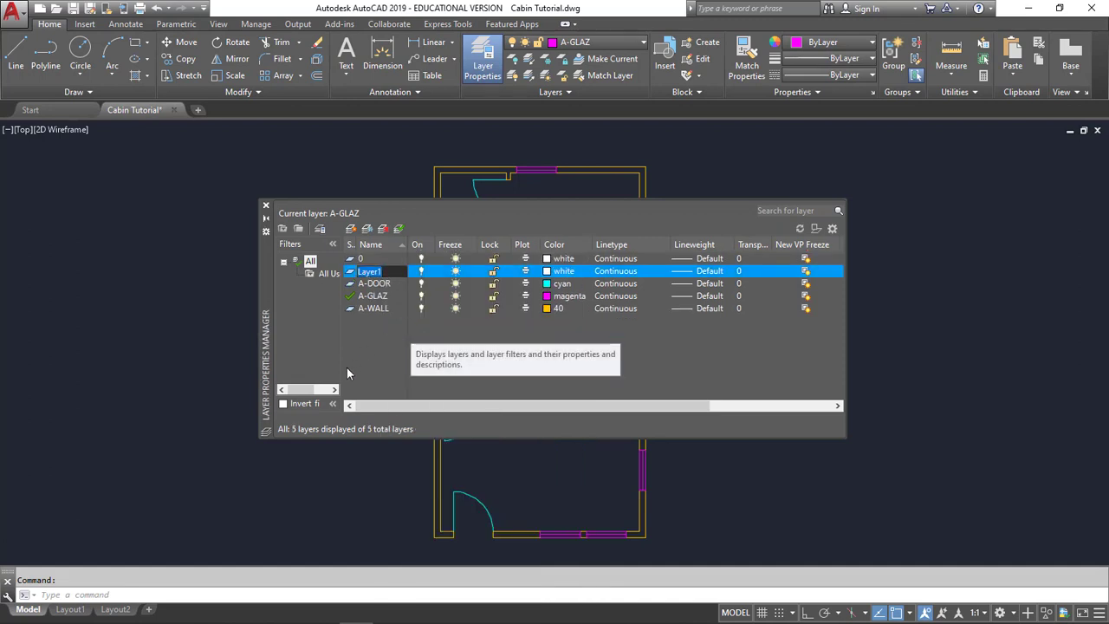
text(A-DIMS)
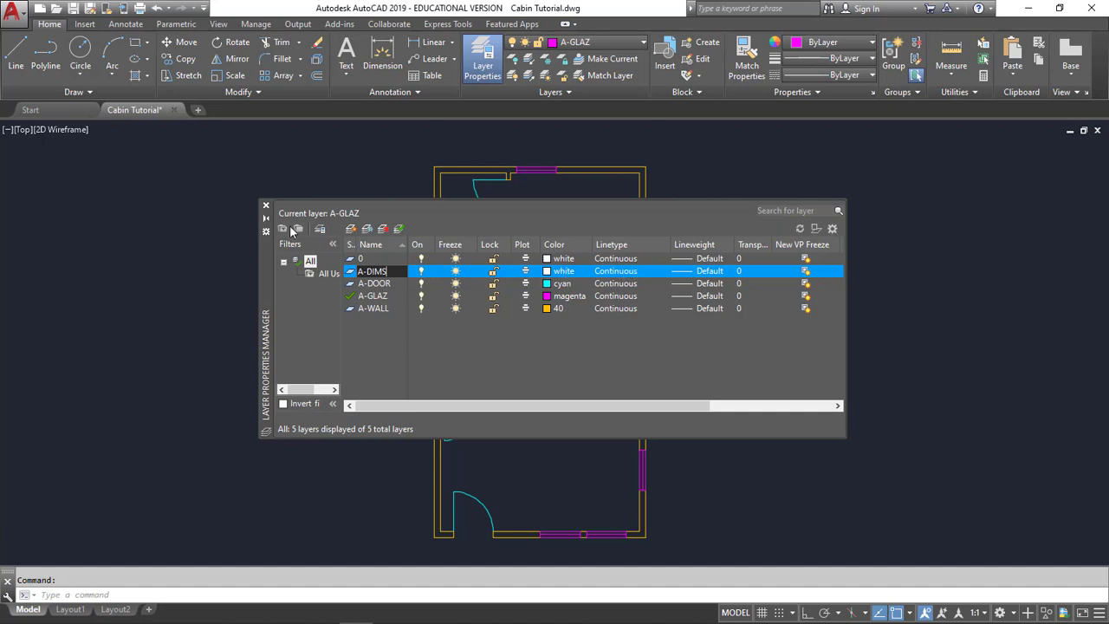
click(266, 209)
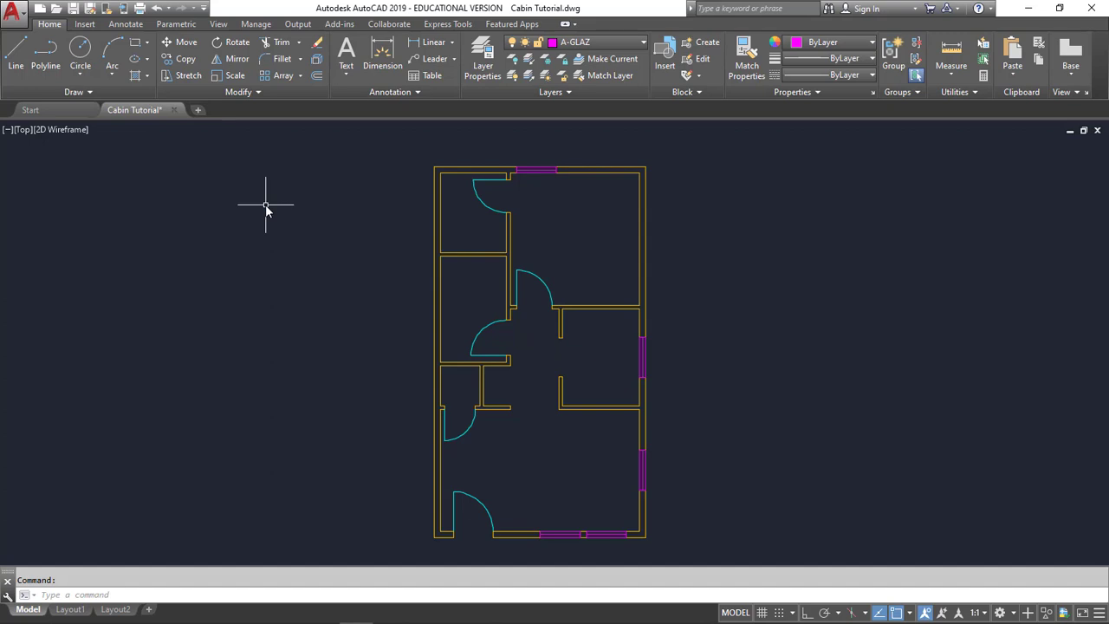
Step: Create a new dimension style named Arch 48, based on the Standard style and used for all dimensions
click(126, 24)
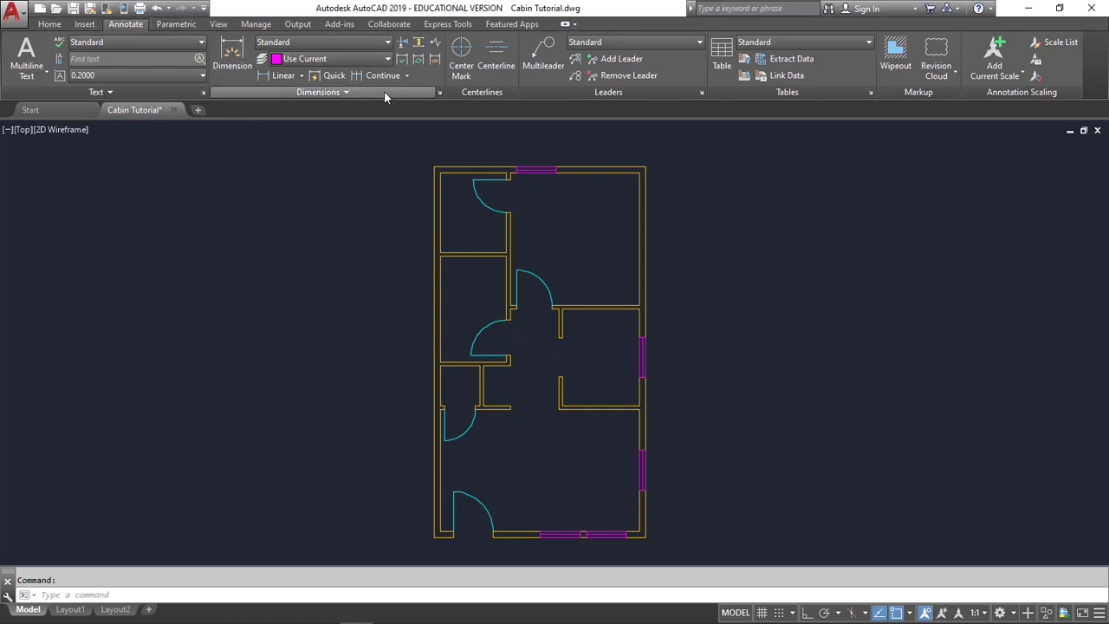
click(440, 94)
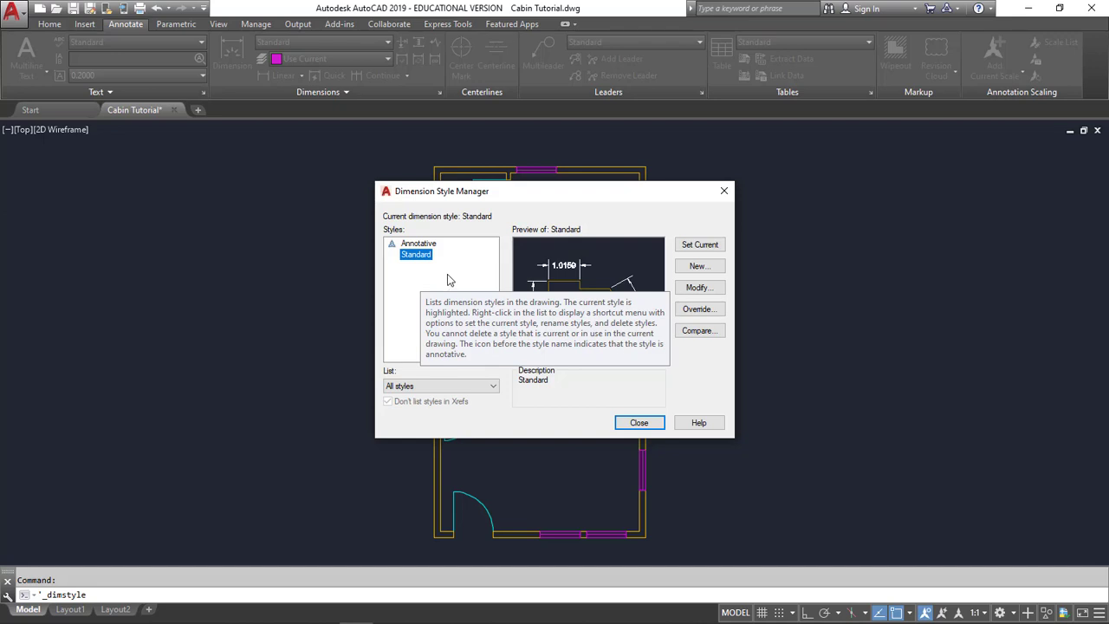
click(696, 269)
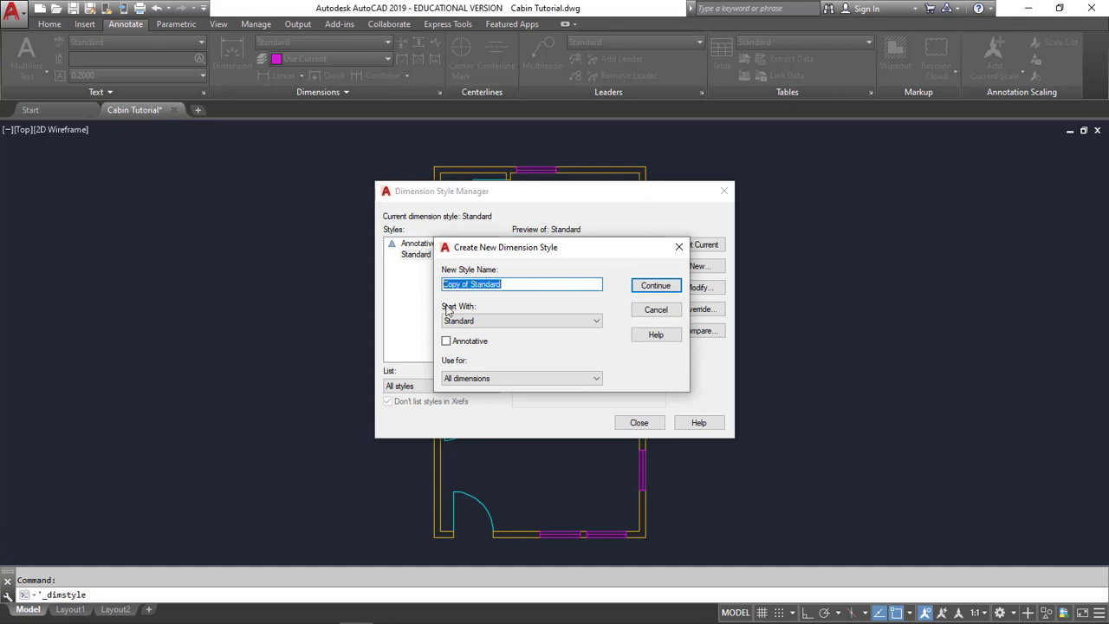
text(A)
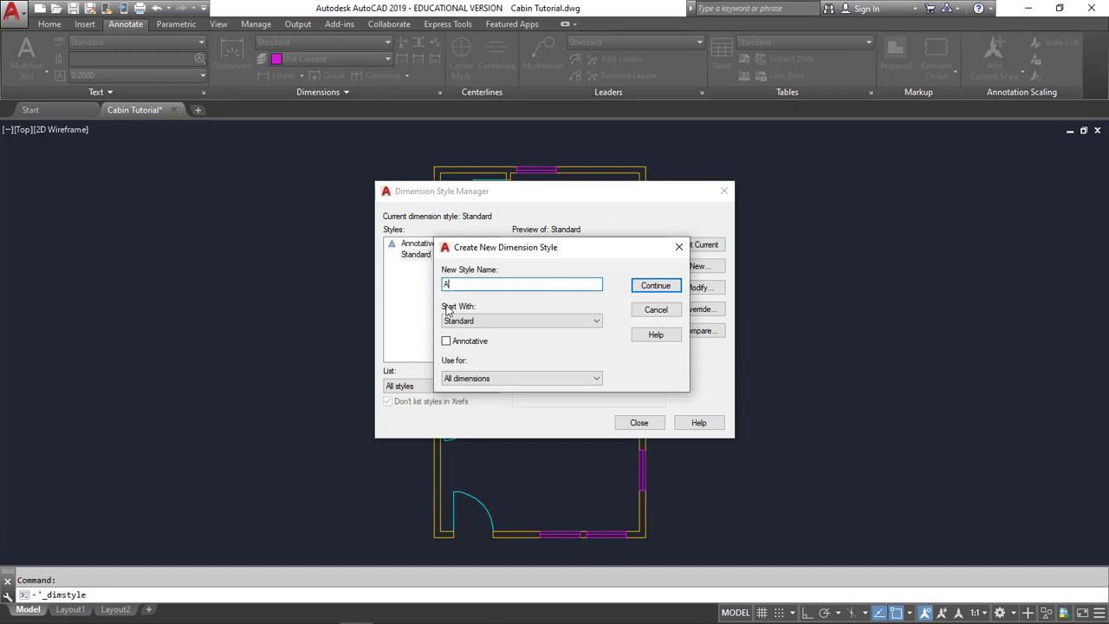
text(rch 48)
click(656, 286)
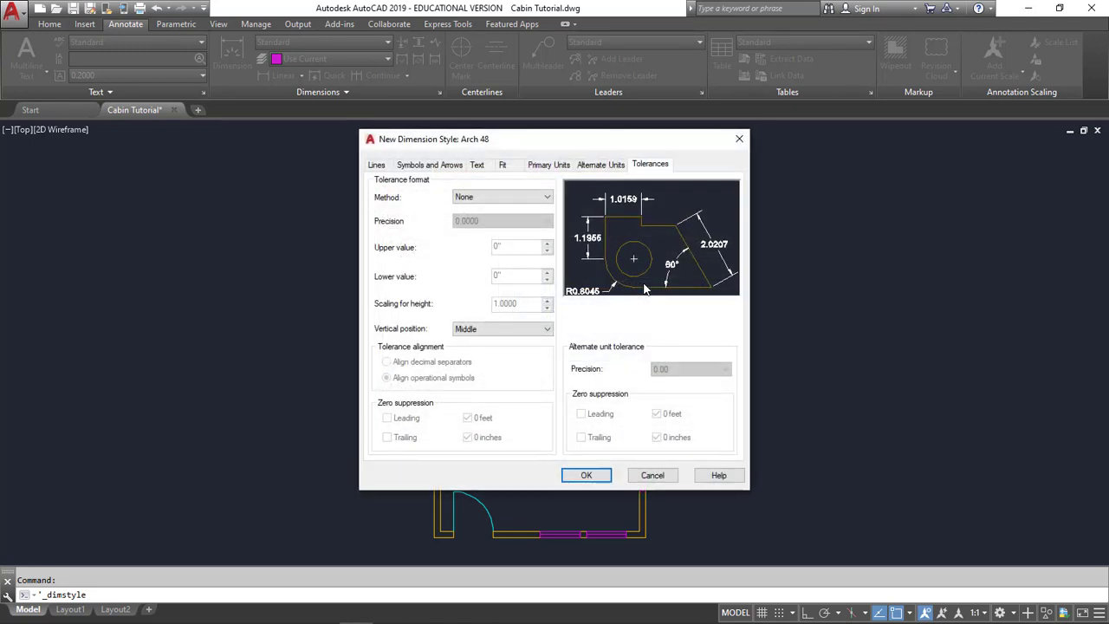
click(607, 166)
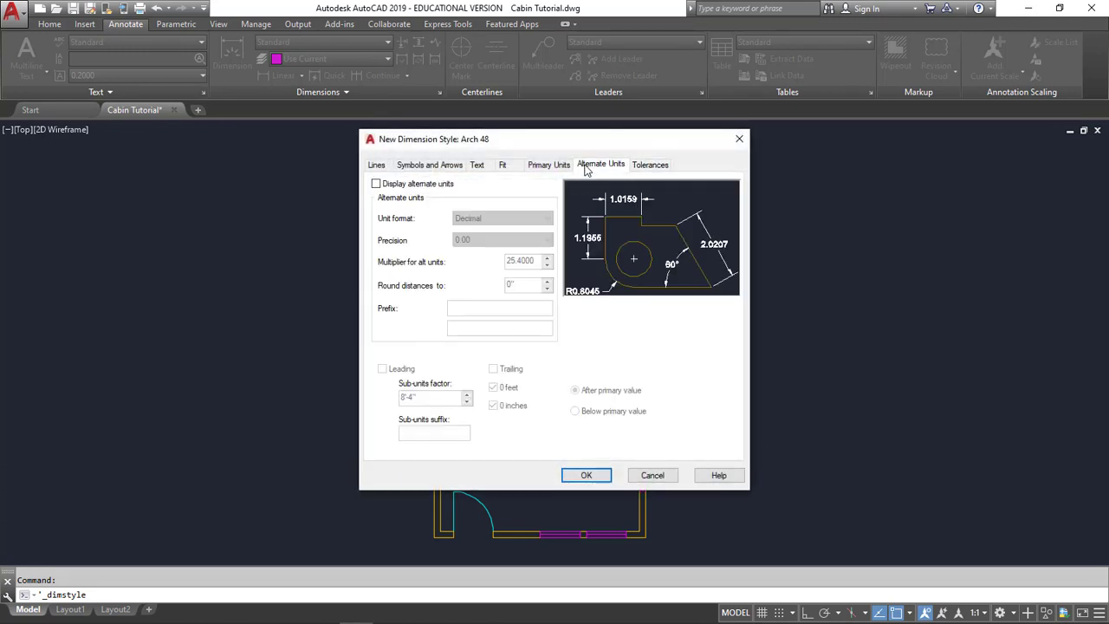
click(549, 165)
click(507, 165)
click(476, 164)
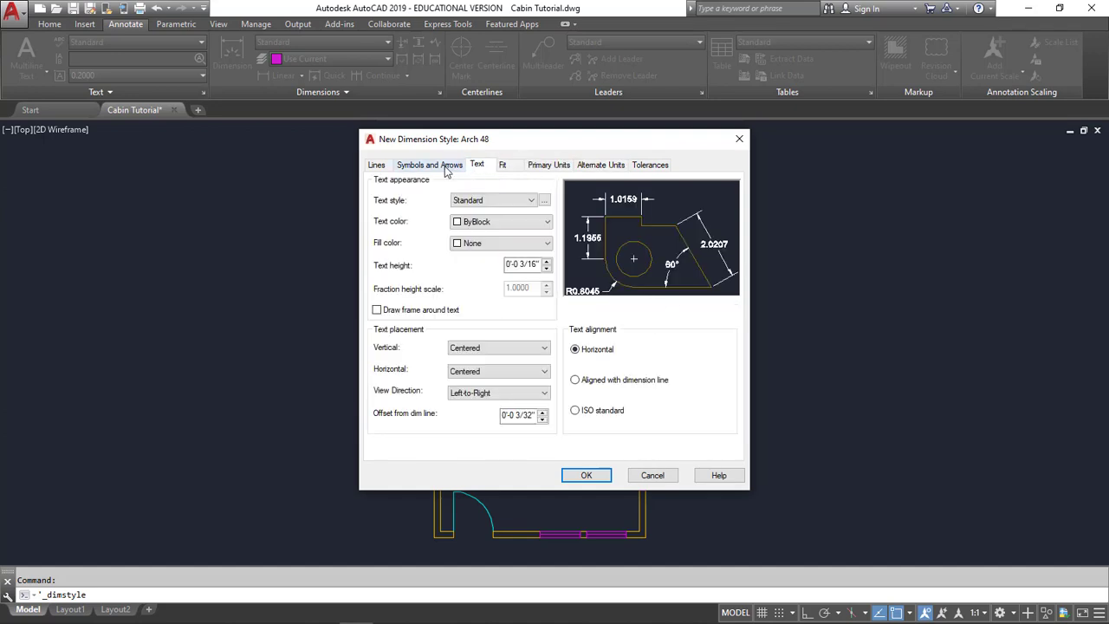
click(430, 164)
click(378, 167)
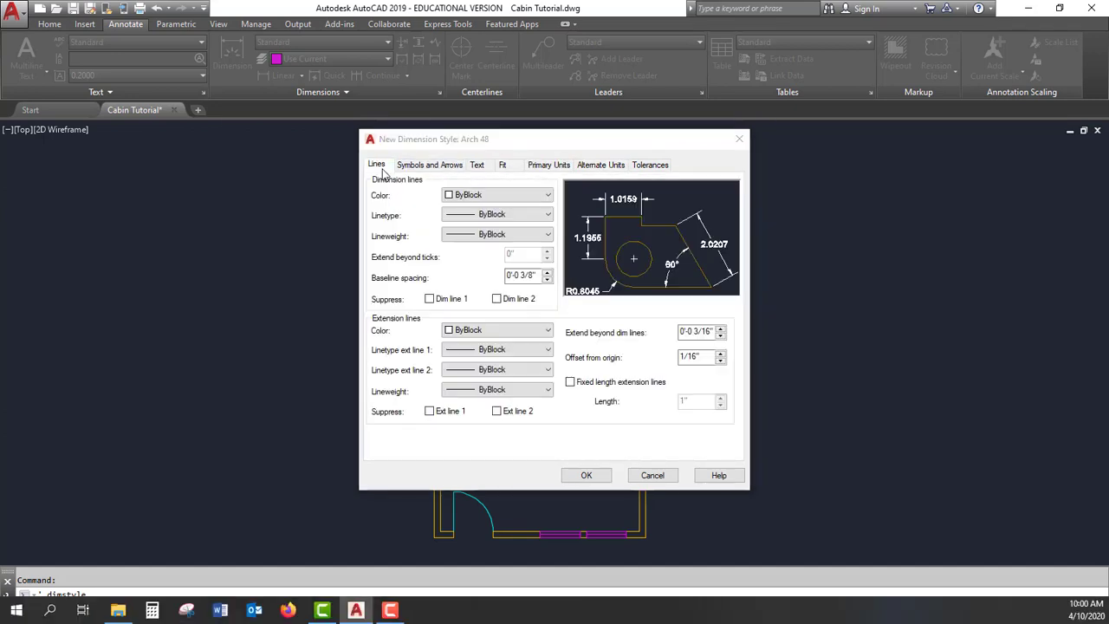
Step: Set the first and second arrowheads to Architectural tick and the arrow size to 1/16"
click(441, 168)
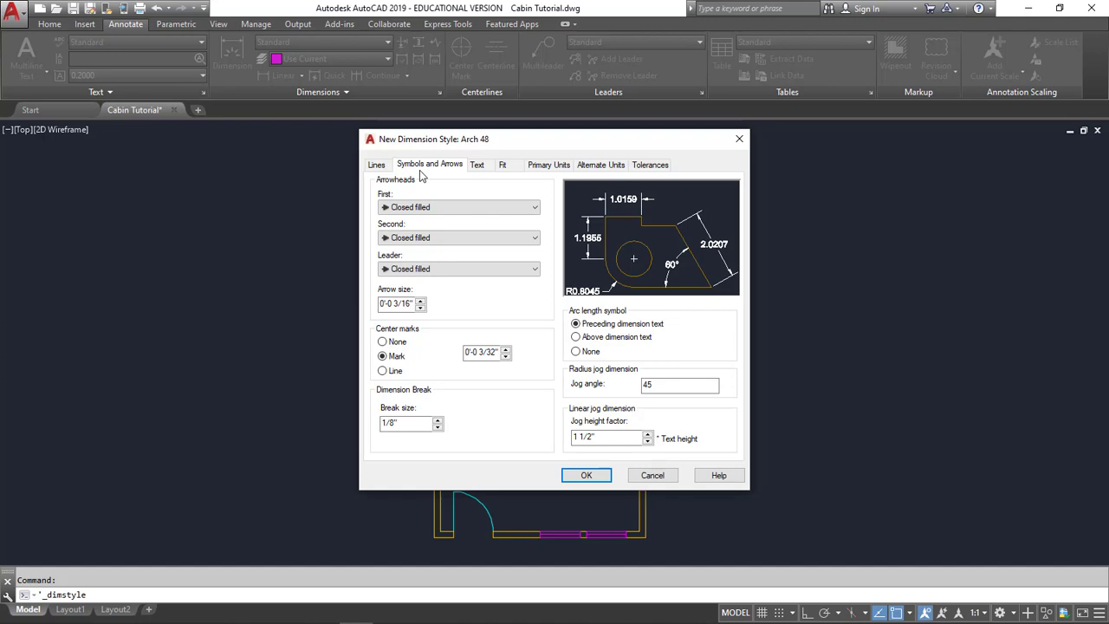
click(535, 209)
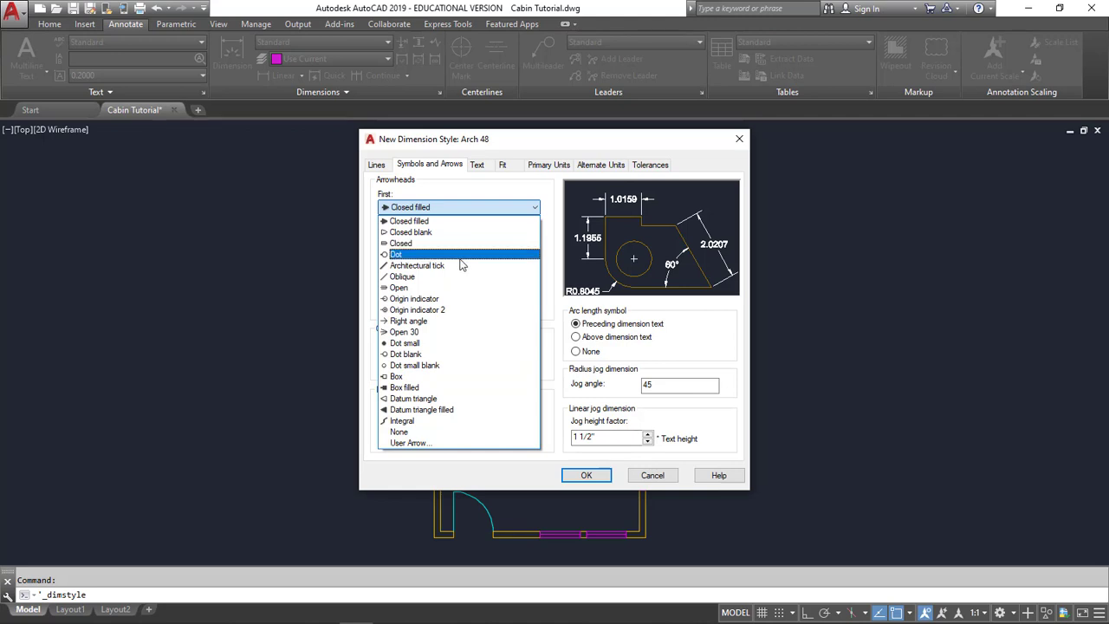
click(438, 266)
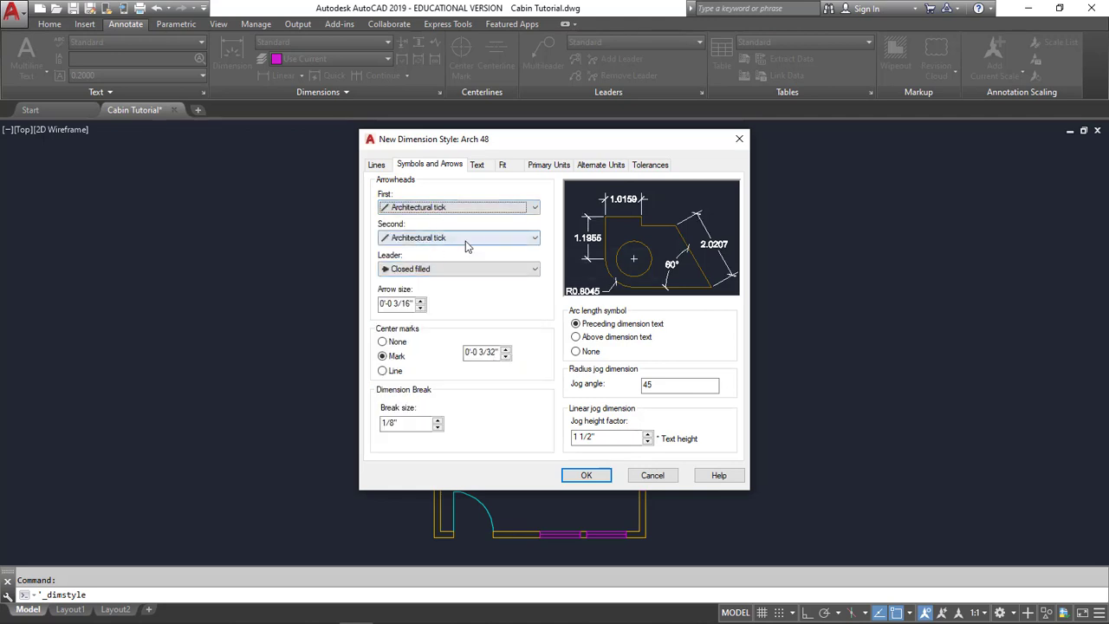
click(535, 239)
click(535, 242)
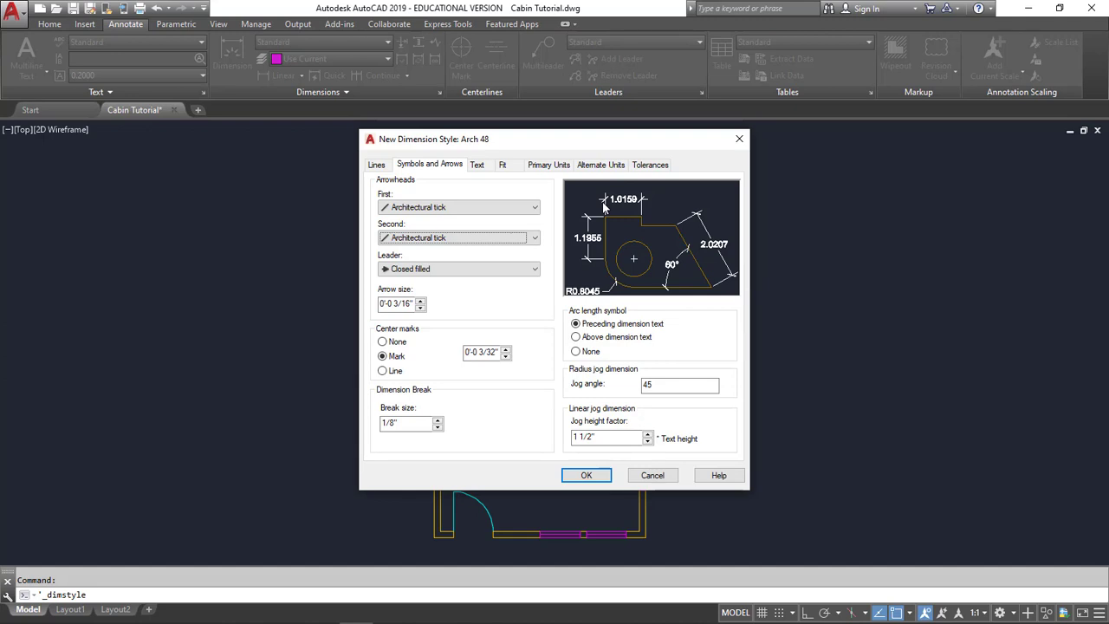
click(421, 308)
click(421, 308)
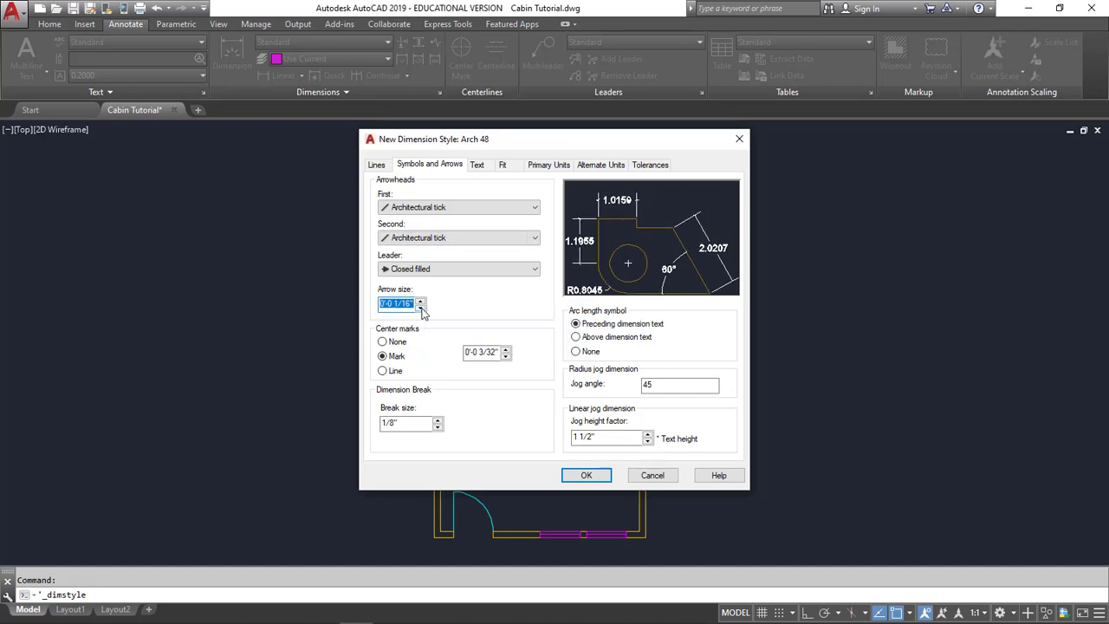
Step: Try larger arrow sizes up to 15/16" in the style preview and return the arrow size to 1/16"
click(422, 301)
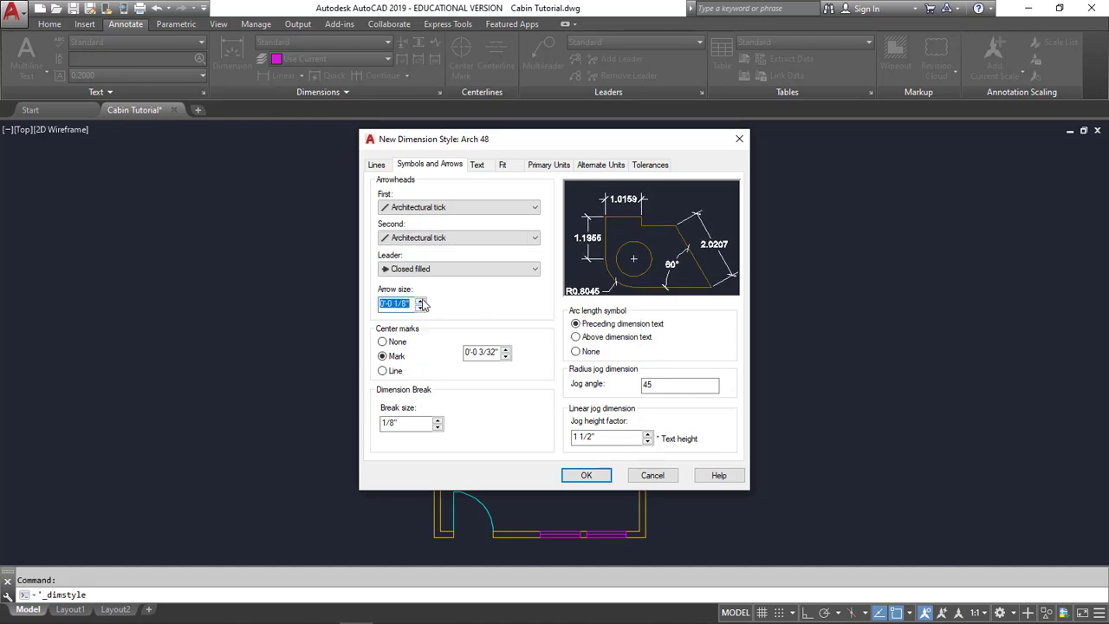
click(421, 301)
click(421, 301)
click(421, 300)
click(421, 301)
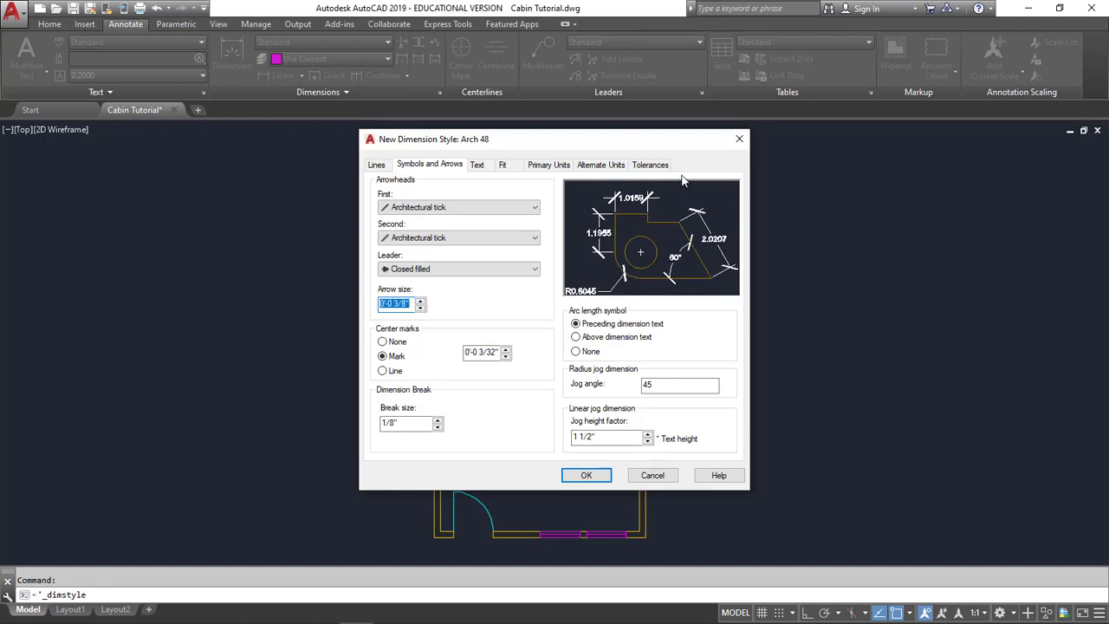
click(421, 301)
click(420, 300)
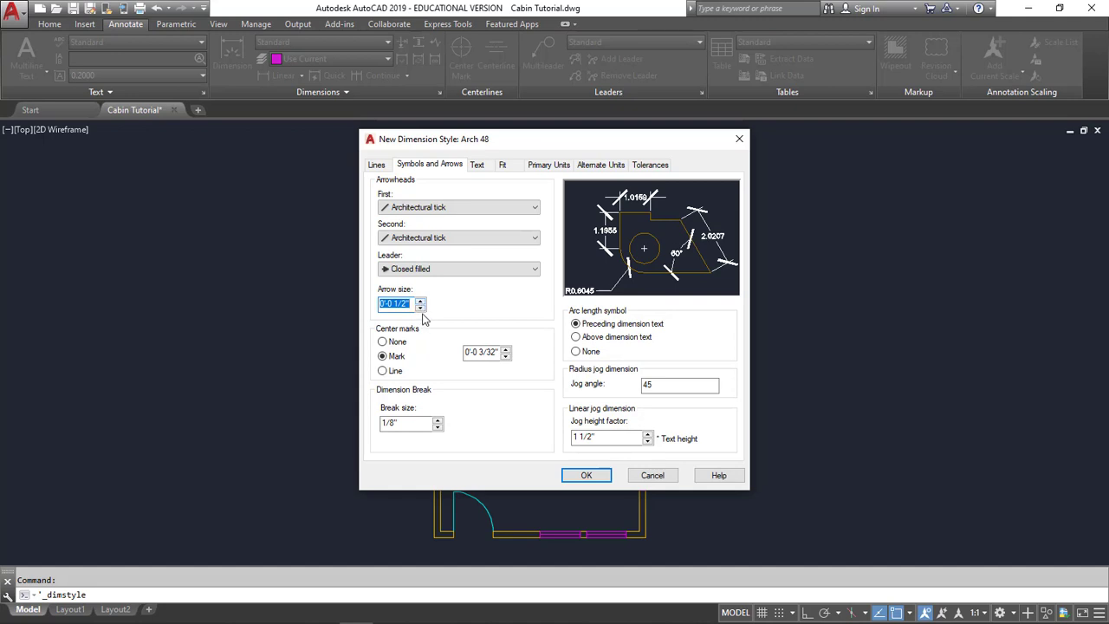
click(420, 307)
click(420, 306)
click(420, 307)
click(420, 306)
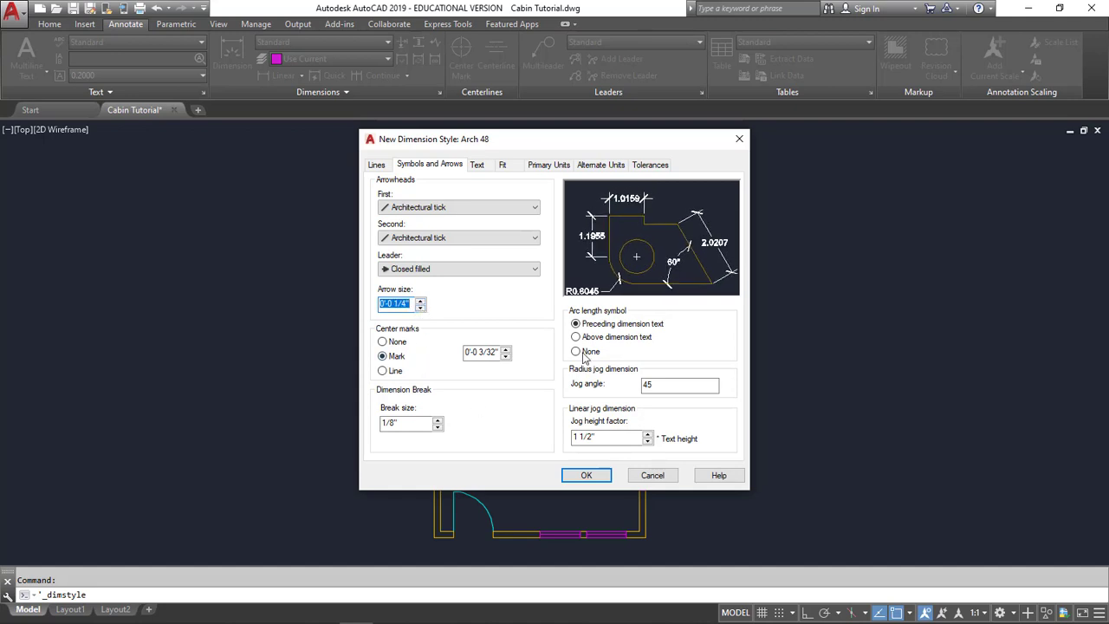
click(420, 302)
click(420, 302)
click(420, 302)
click(420, 302)
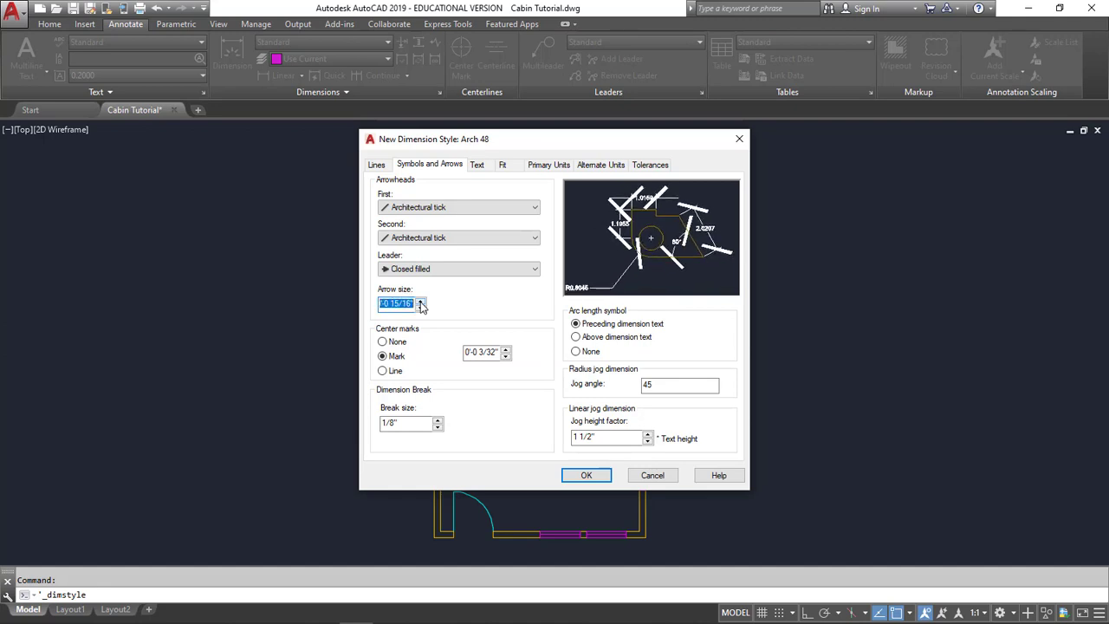
click(420, 308)
click(420, 310)
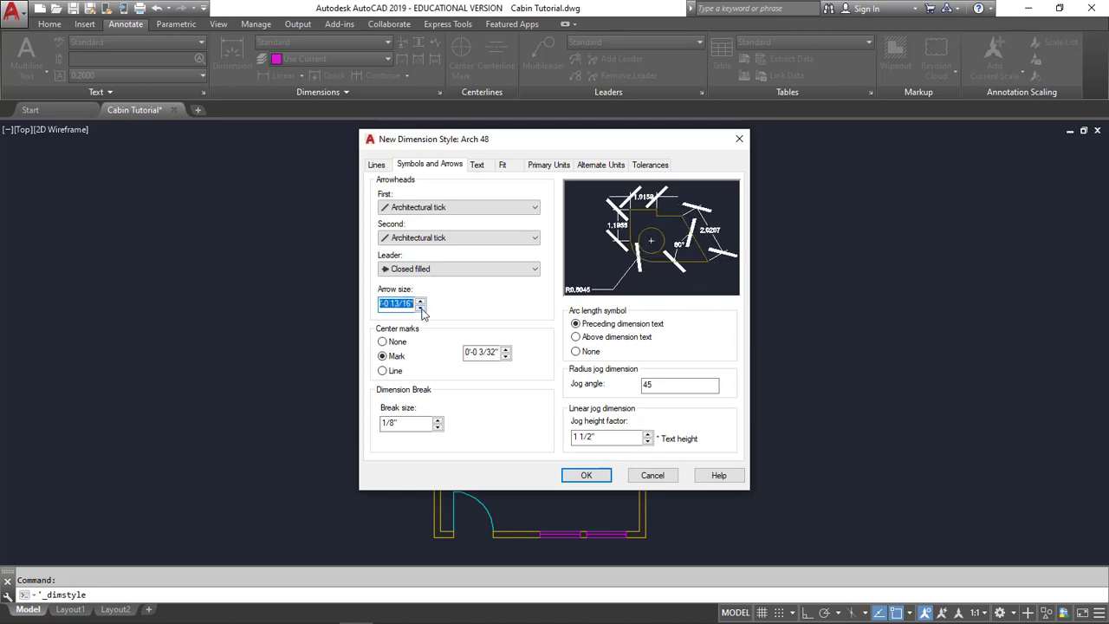
click(420, 309)
click(420, 310)
click(420, 309)
click(420, 309)
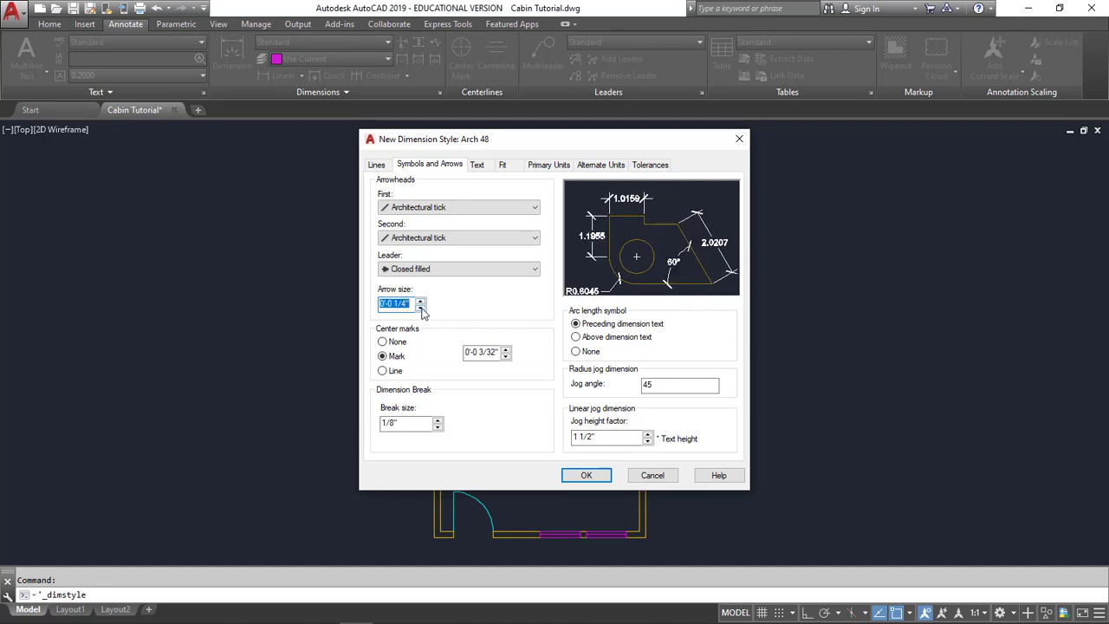
click(421, 309)
click(421, 310)
click(421, 309)
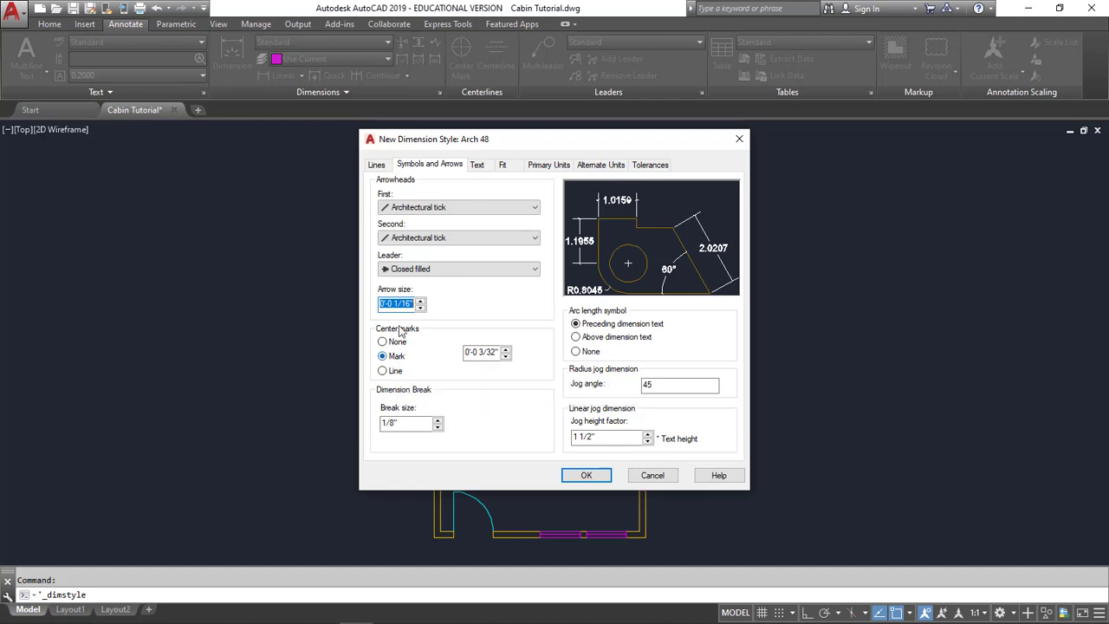
Step: Set the dimension style's center marks to None with a size of 1/16"
click(506, 358)
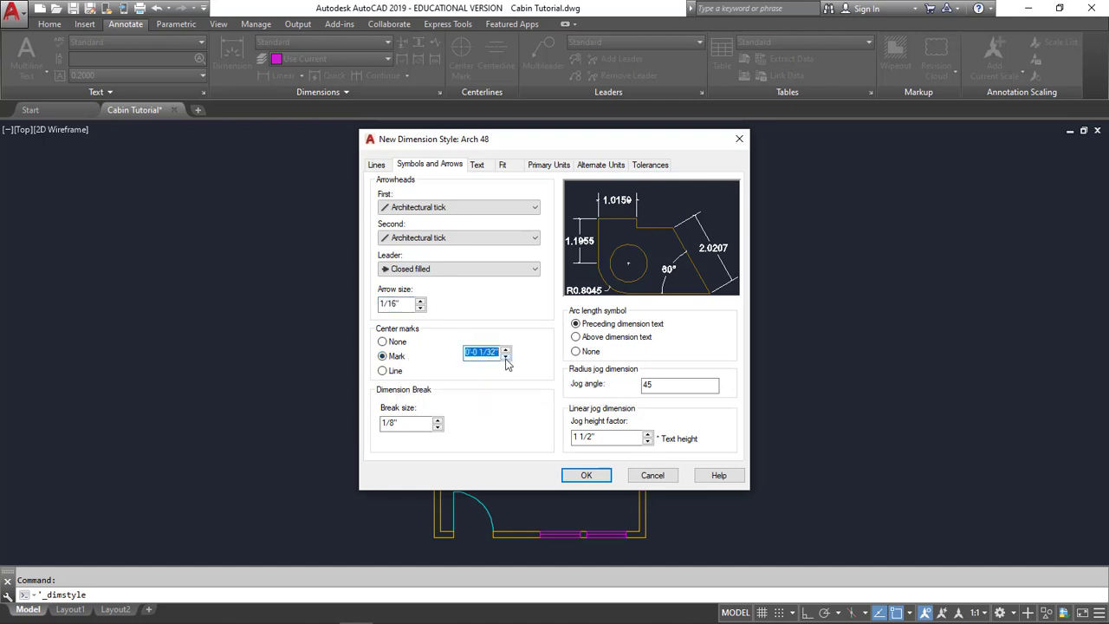
click(506, 357)
click(506, 349)
Step: Set the dimension lines to extend 1/16" beyond the ticks
click(378, 167)
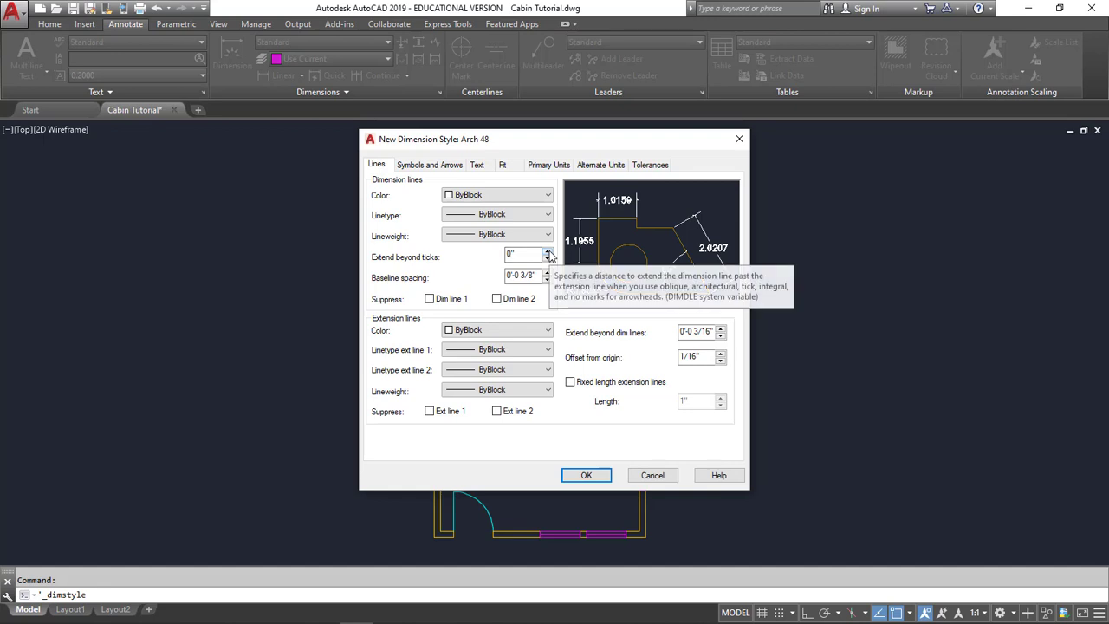
click(437, 165)
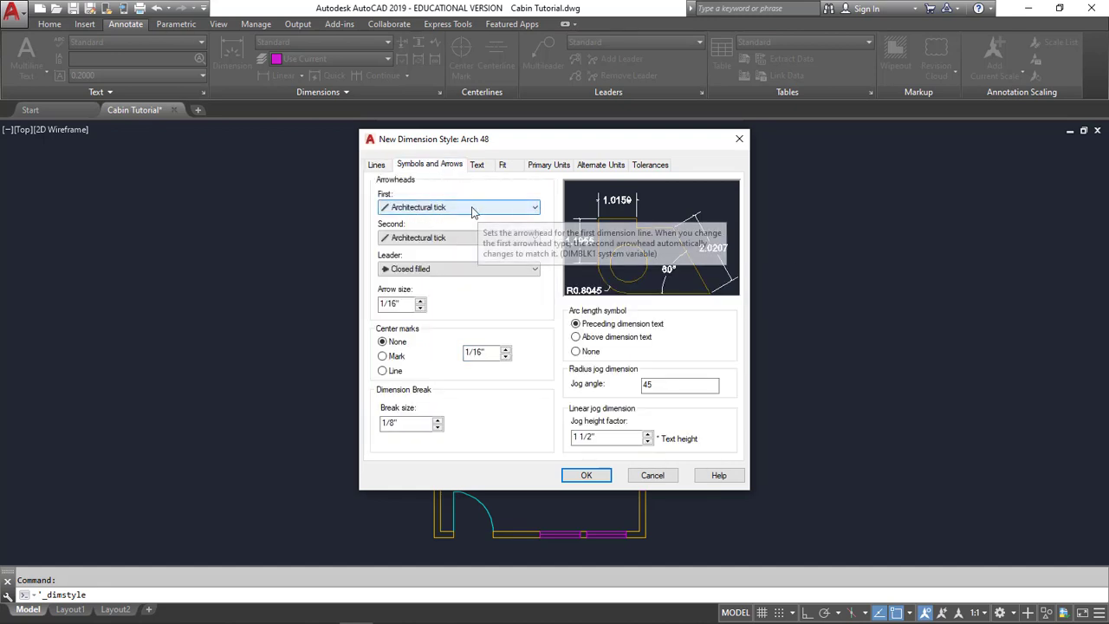
click(384, 167)
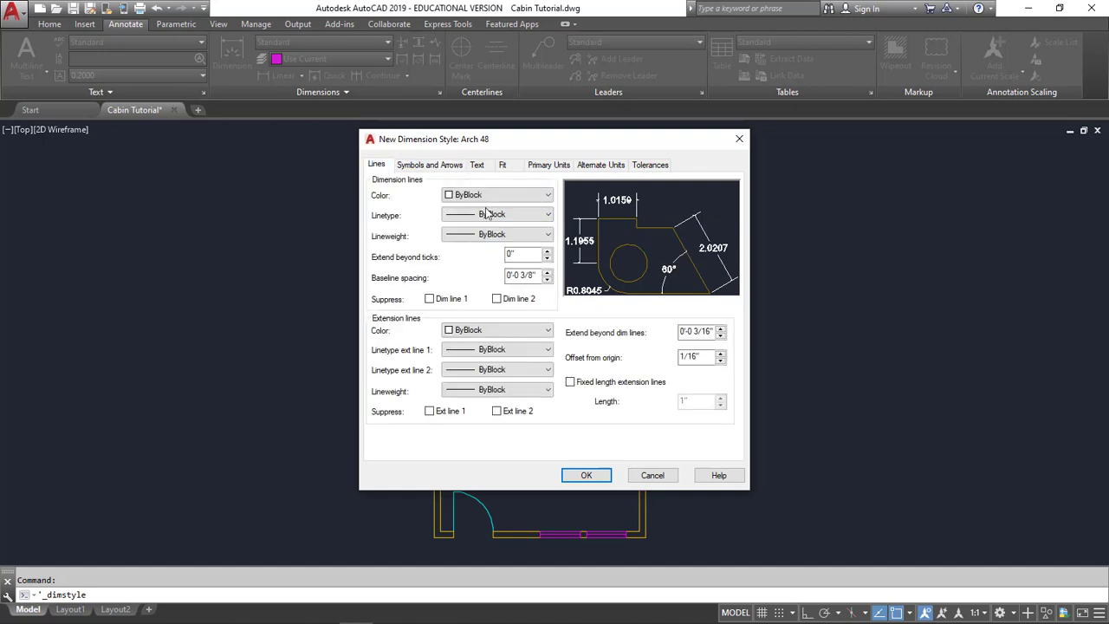
click(547, 252)
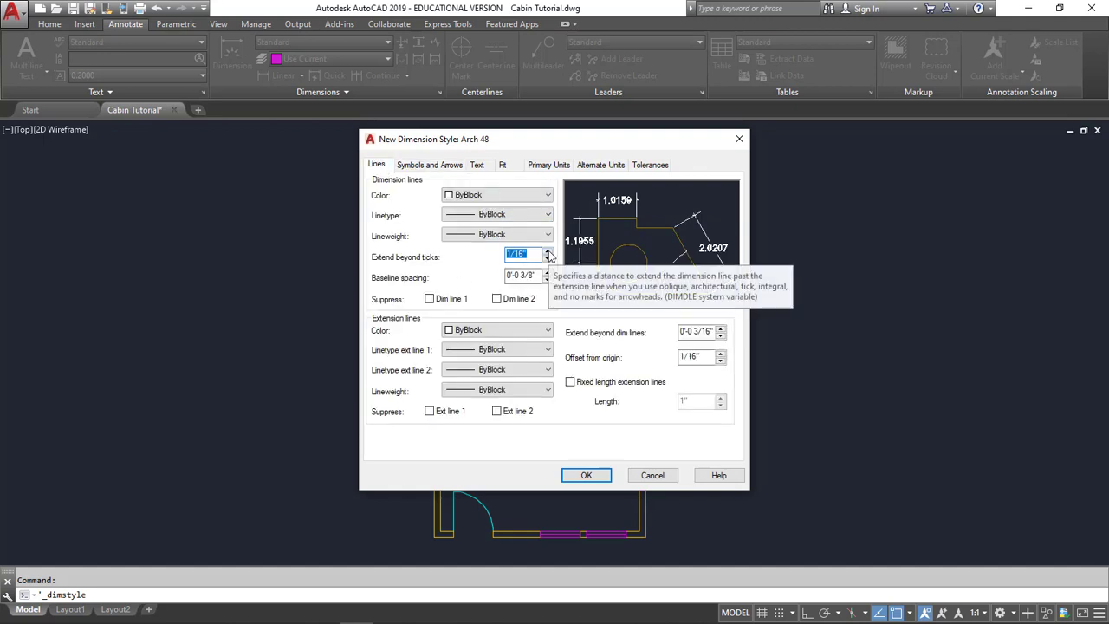
Step: Set the dimension lines' baseline spacing to 1/16" and the extension lines' offset from origin to 3/16"
click(548, 278)
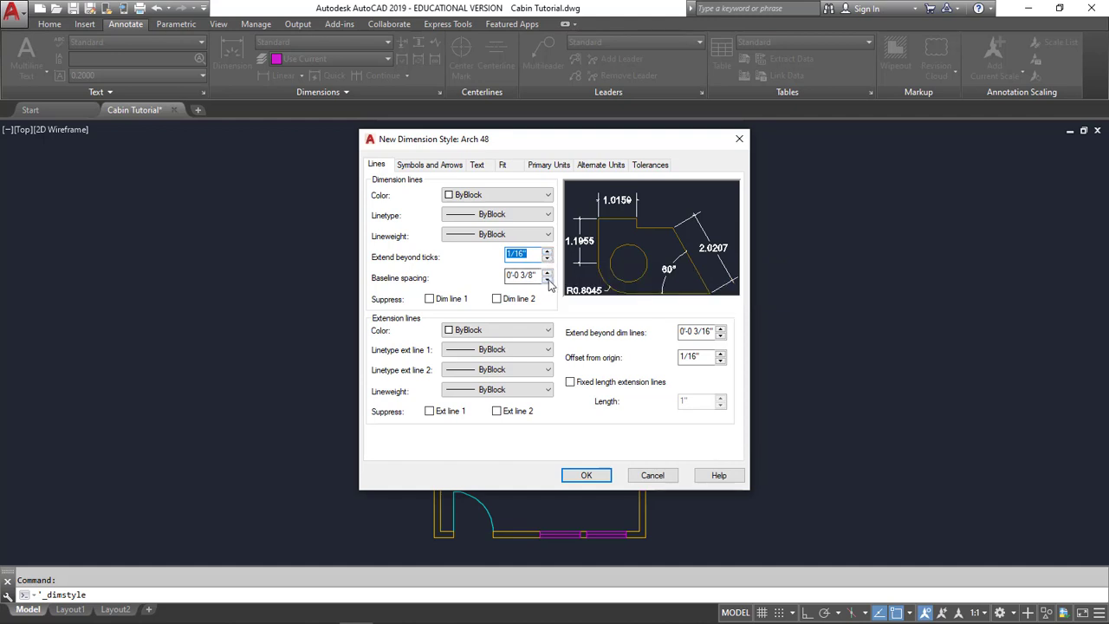
click(548, 278)
click(547, 278)
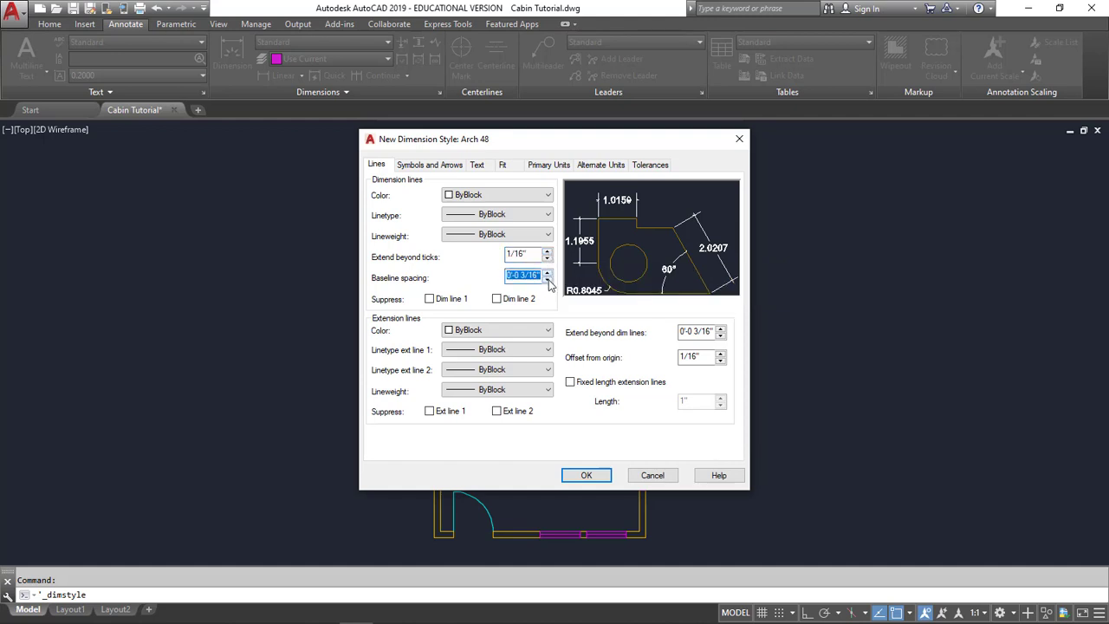
click(548, 279)
click(548, 279)
click(720, 354)
click(720, 354)
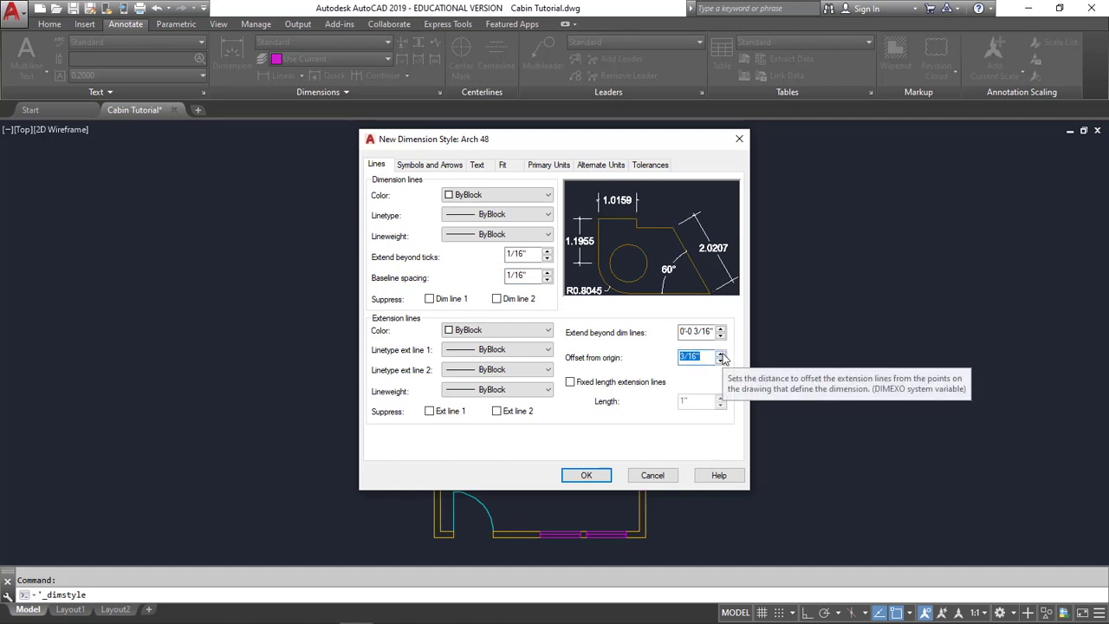
Step: Set the dimension style's text height to 1/8"
click(479, 167)
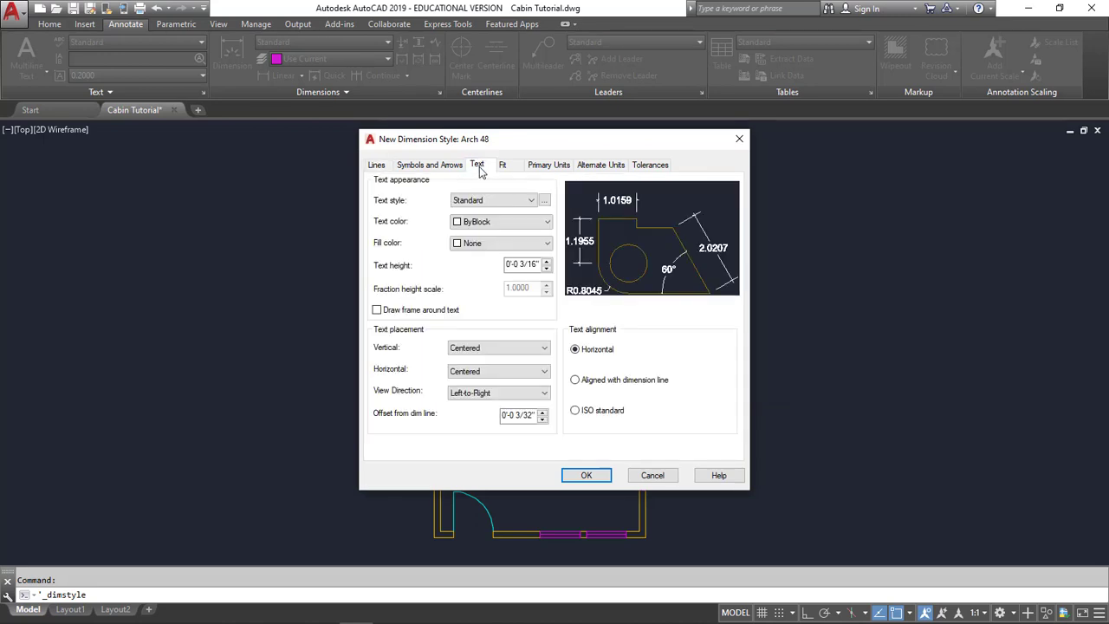
click(546, 268)
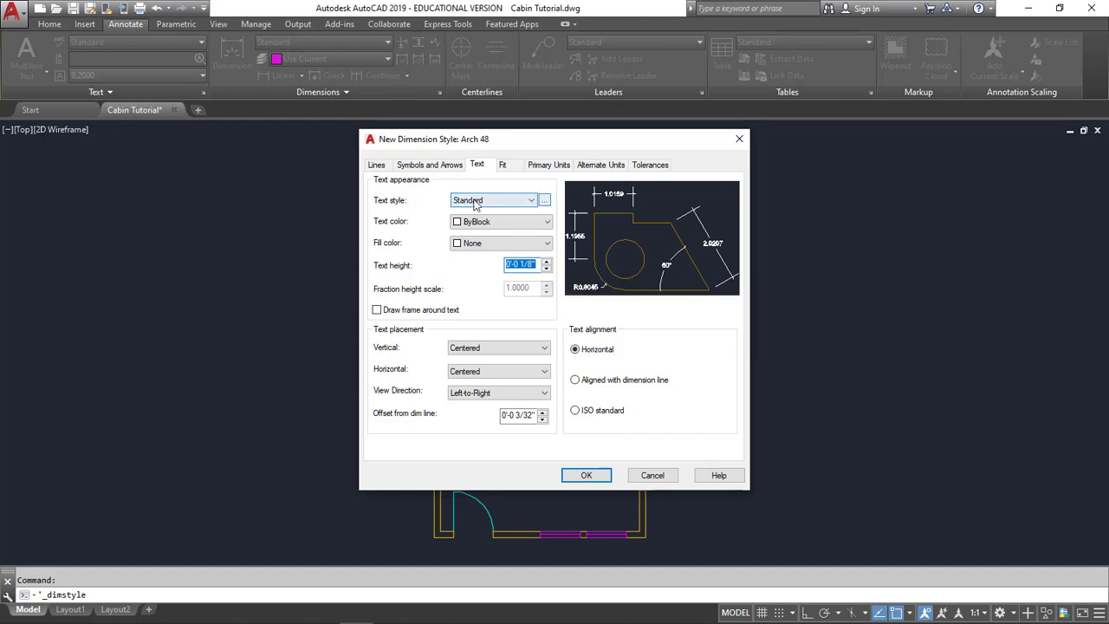
Step: Browse the fonts available for the Standard text style and return to the dimension text settings
click(544, 202)
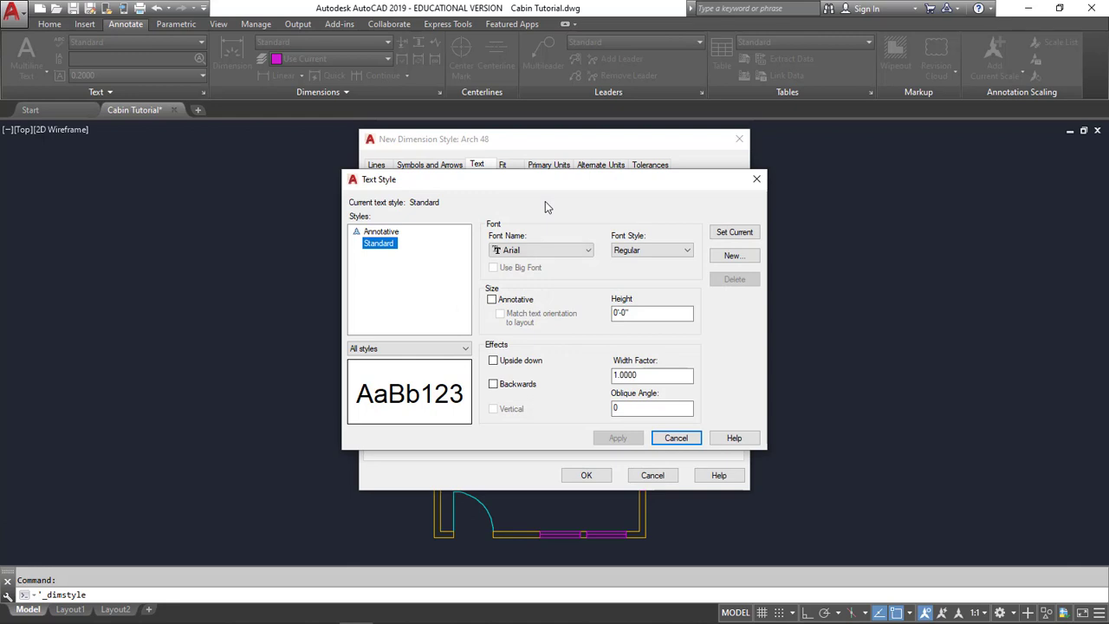
click(556, 251)
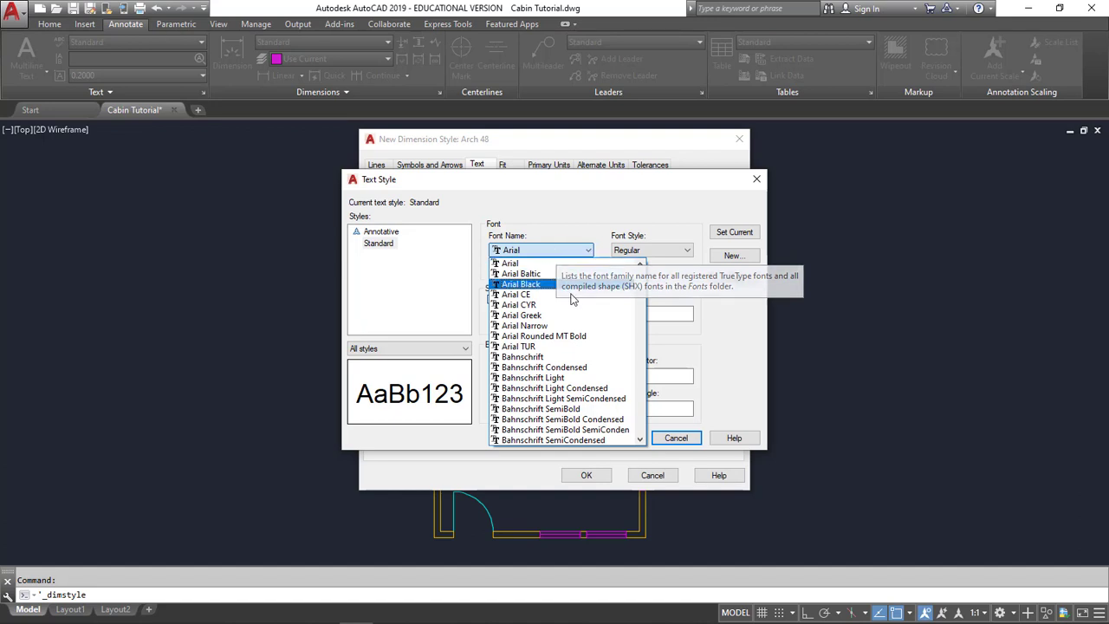
scroll(586, 361, down, 11)
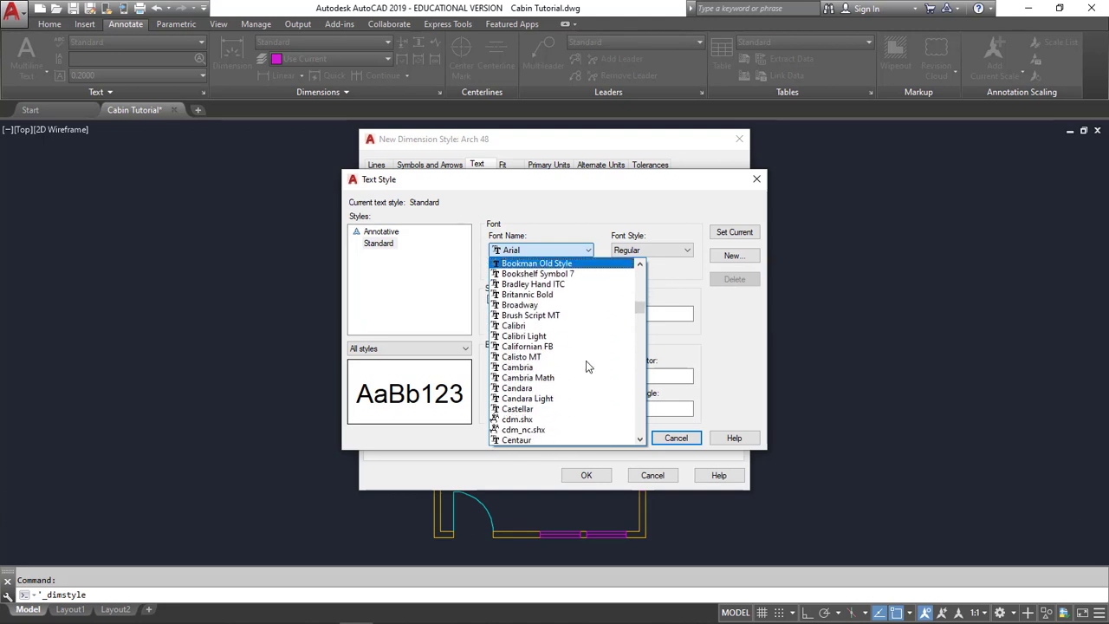
scroll(555, 311, up, 15)
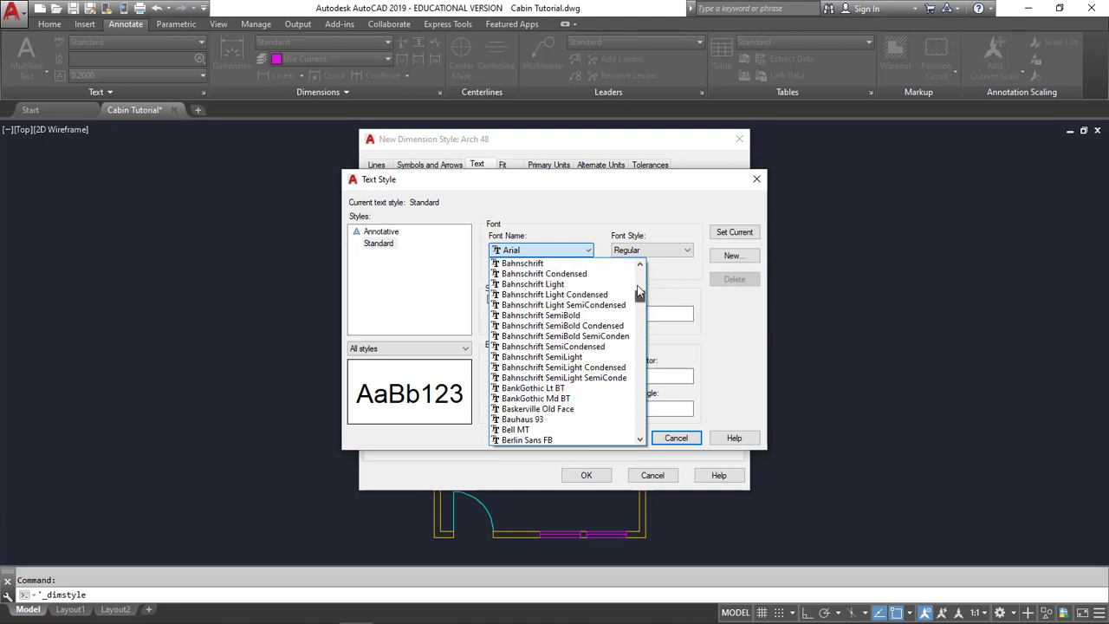
click(554, 242)
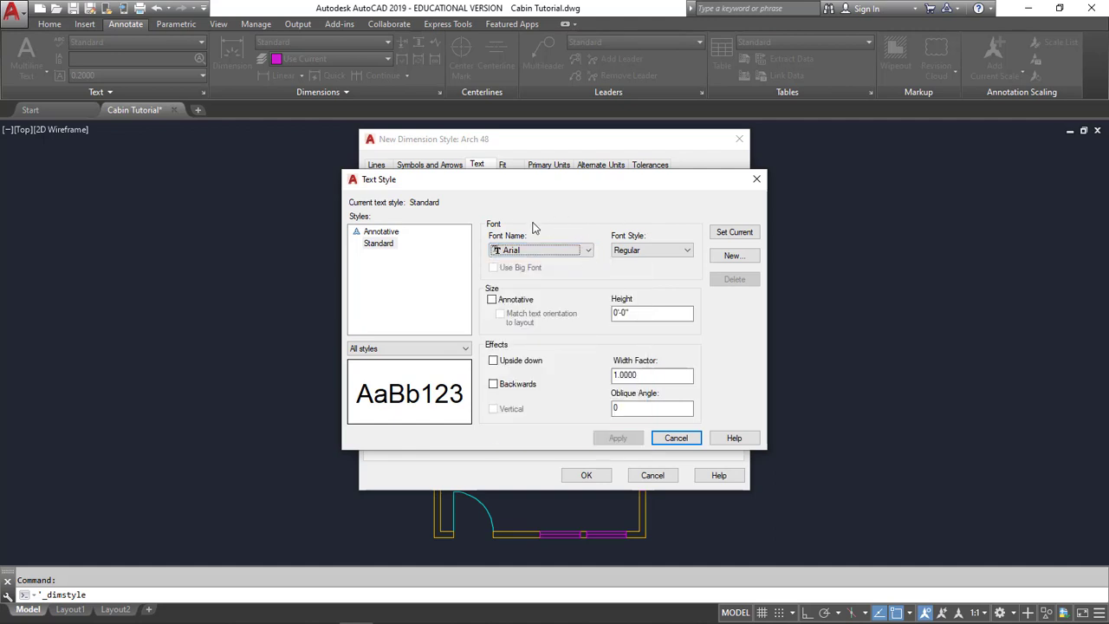
click(671, 439)
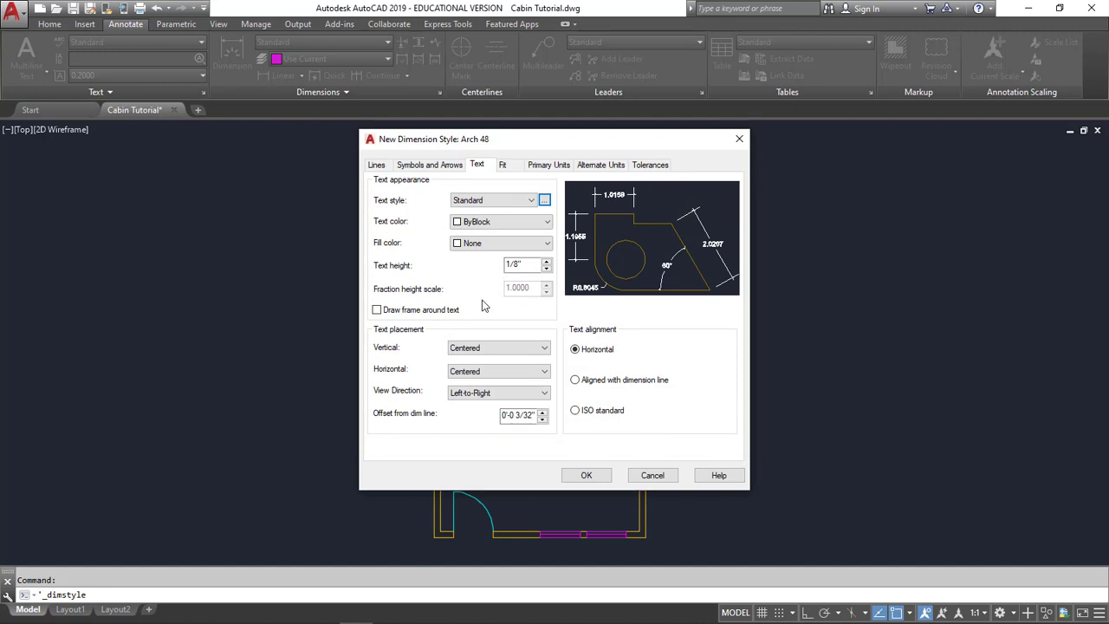
Step: Align the dimension text with the dimension line
click(604, 388)
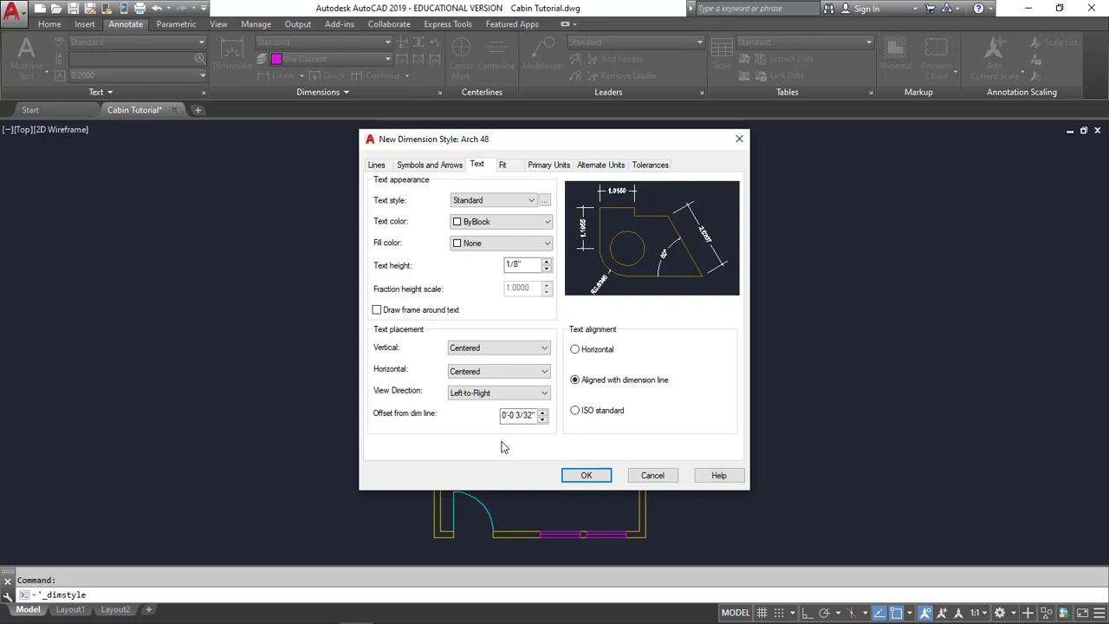
Step: Set the overall scale for dimension features to 48 and enable drawing the dimension line between extension lines
click(503, 166)
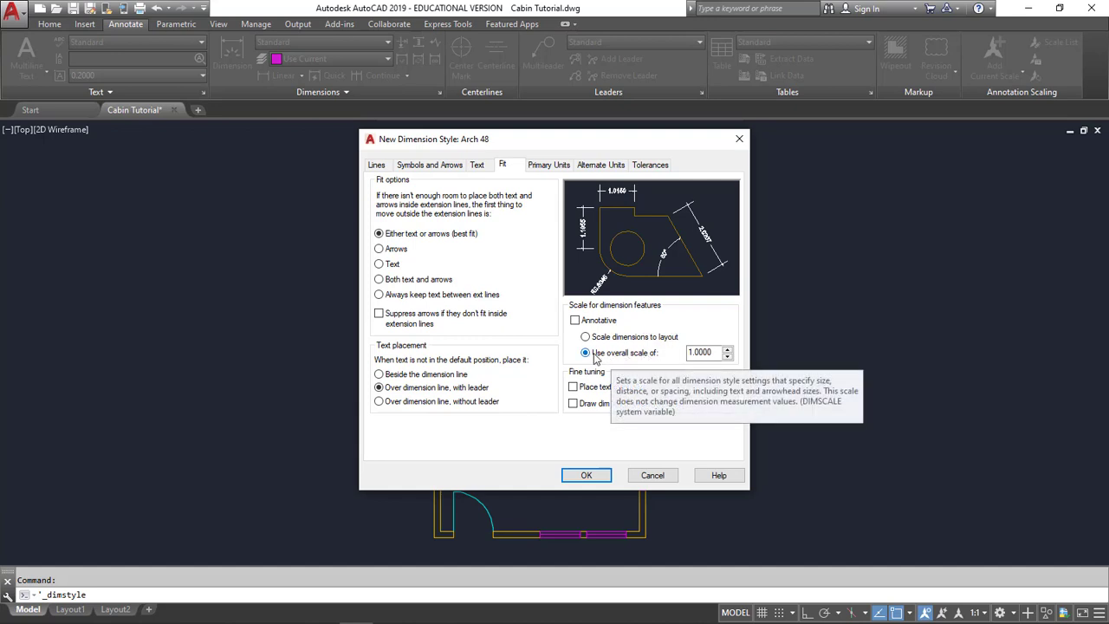
click(698, 351)
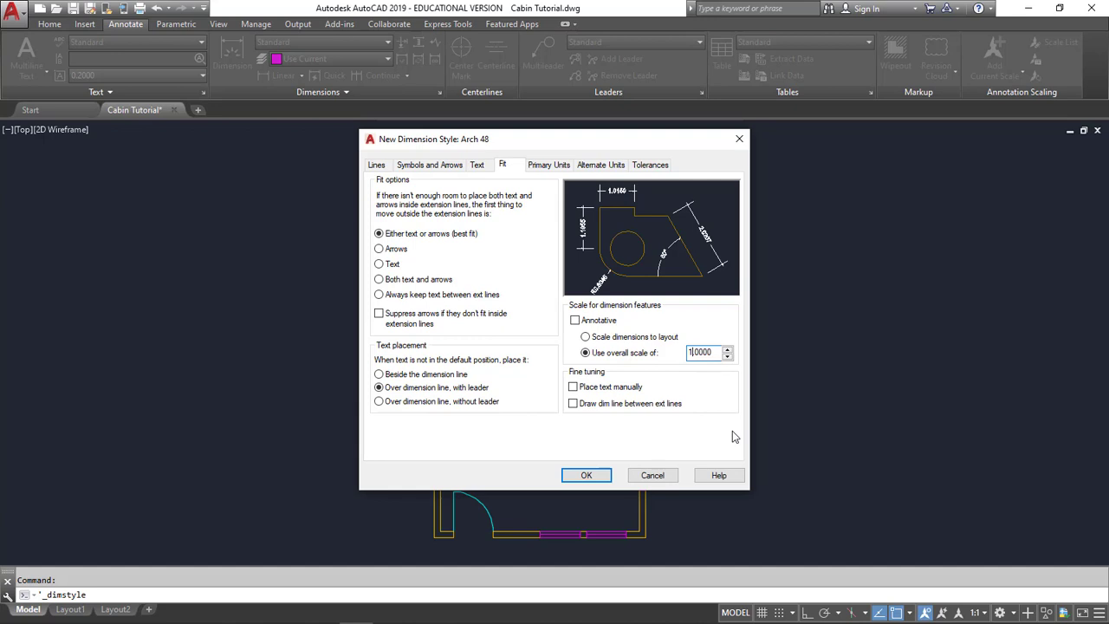
key(BackSpace)
text(48)
key(Tab)
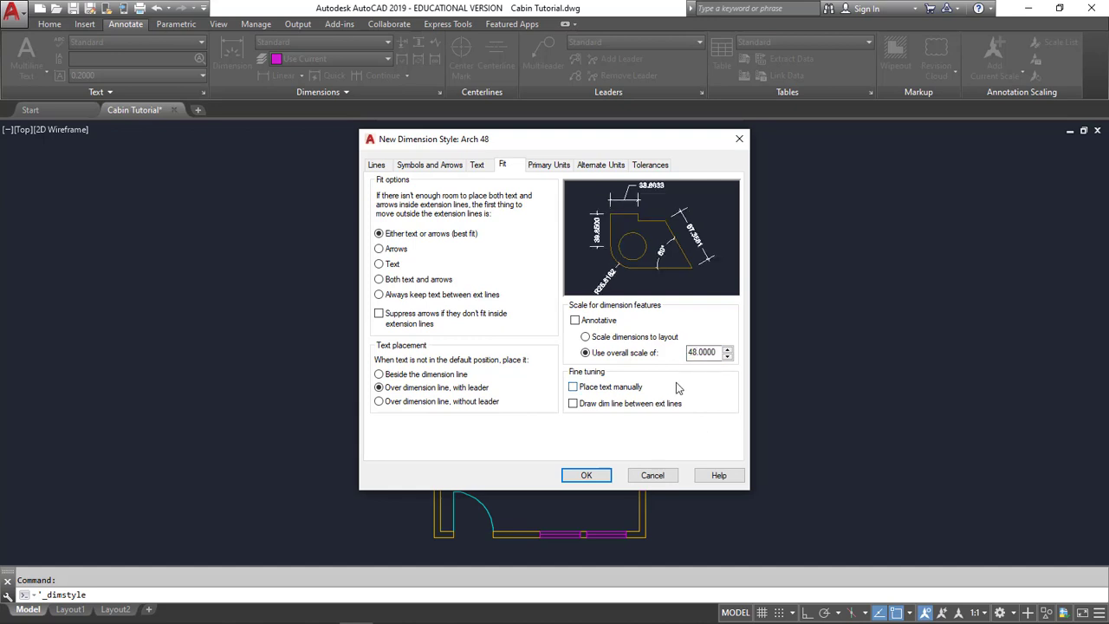
click(577, 411)
Step: Set the primary linear units to Architectural format with a precision of 0'-0 1/16"
click(548, 166)
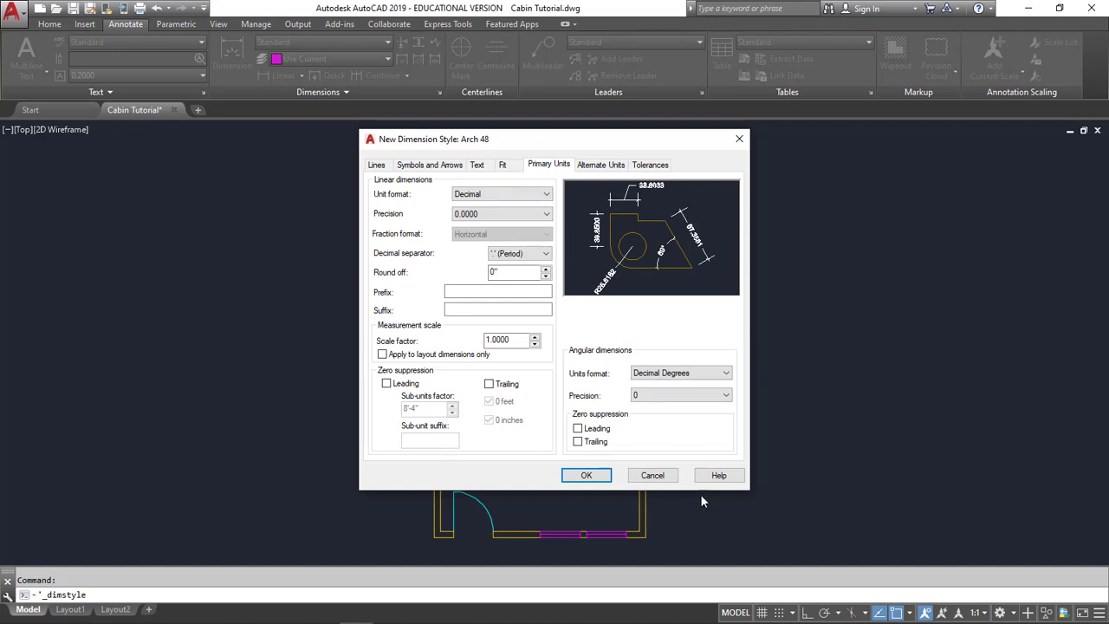
click(496, 200)
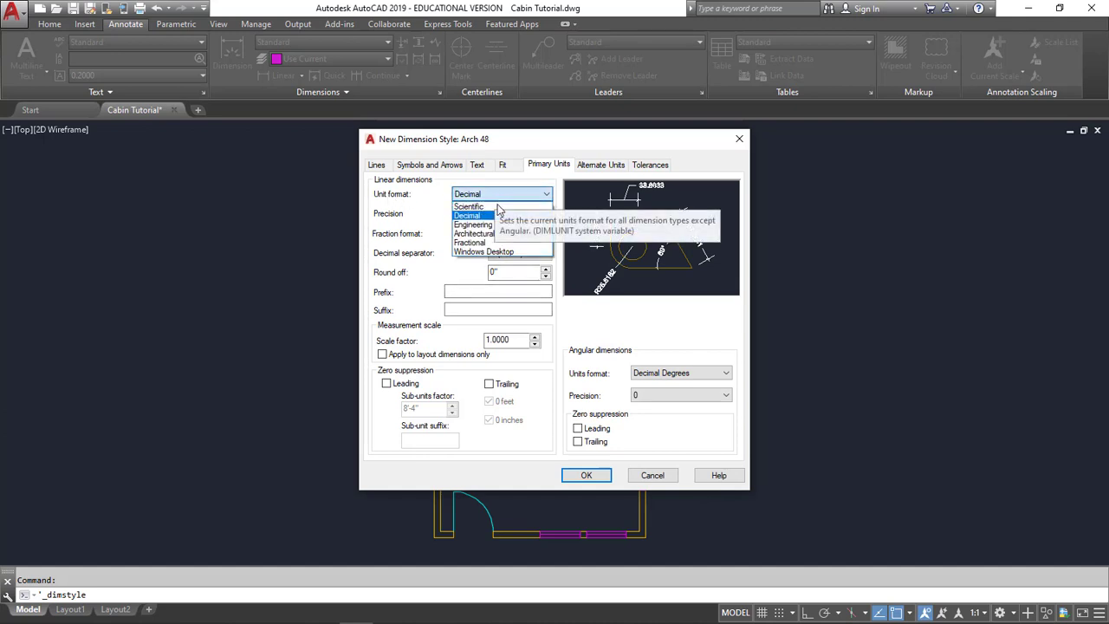
click(494, 233)
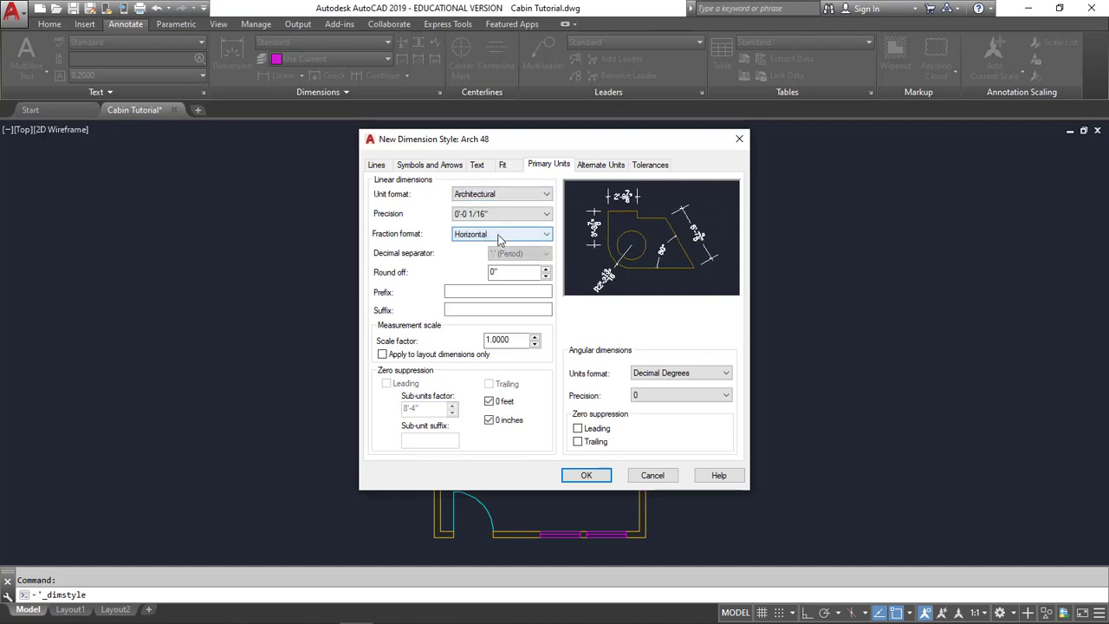
click(520, 214)
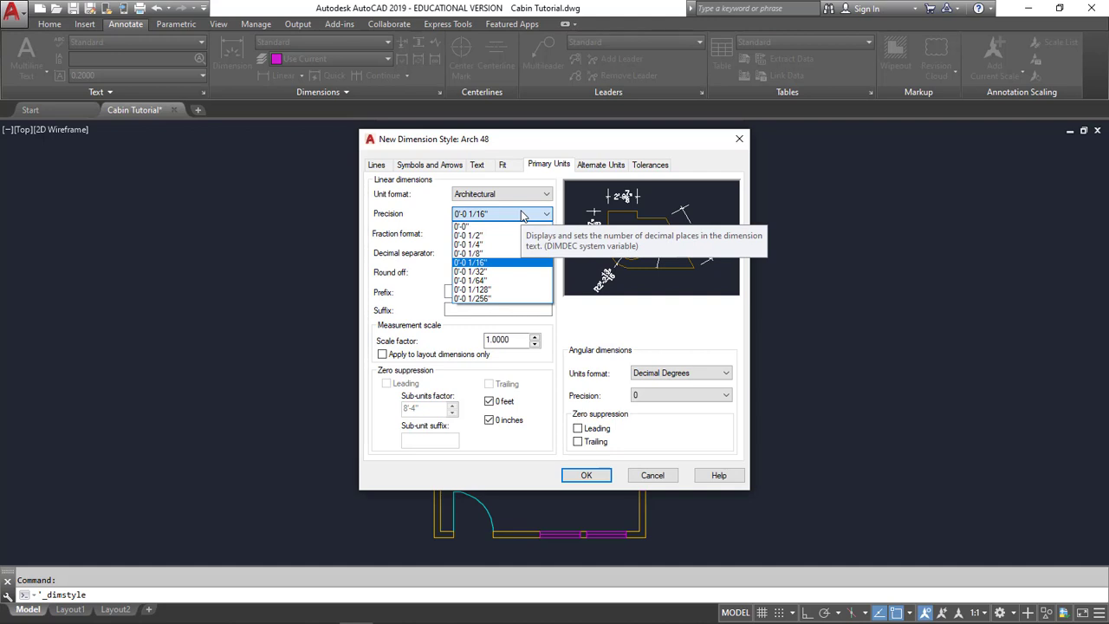
click(500, 262)
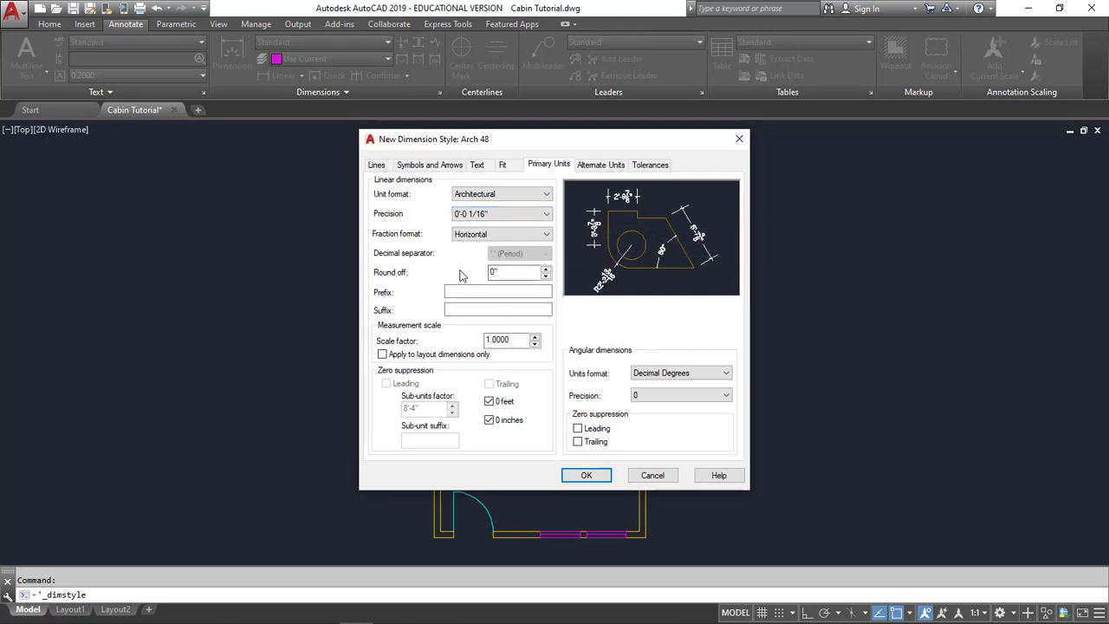
Step: Turn off zero suppression for 0 feet and 0 inches in the linear dimensions and save the dimension style
click(489, 401)
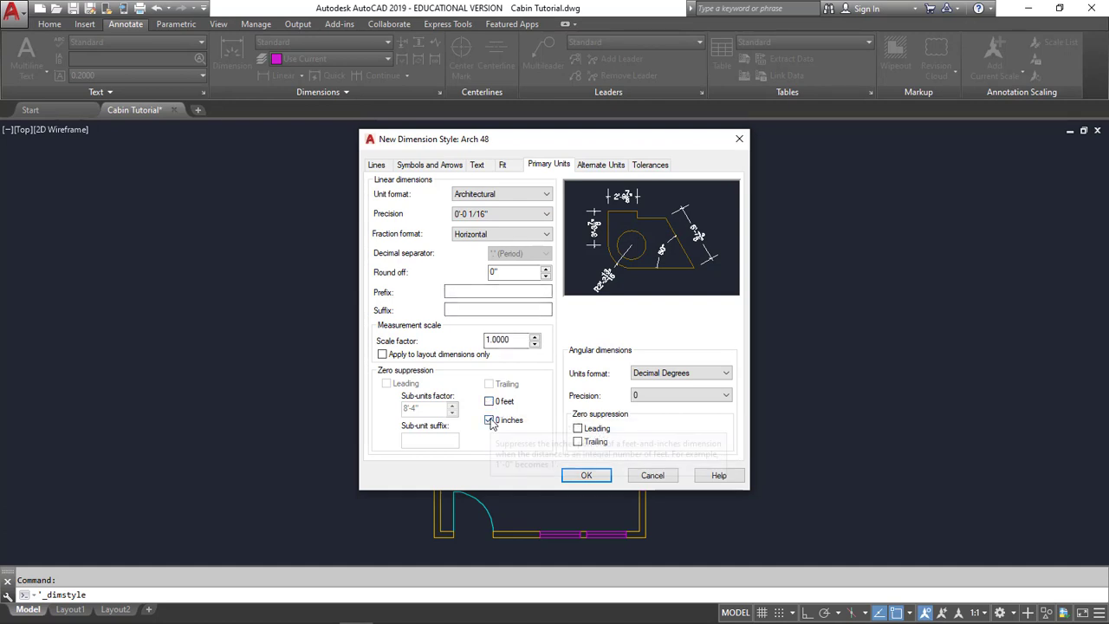
click(489, 421)
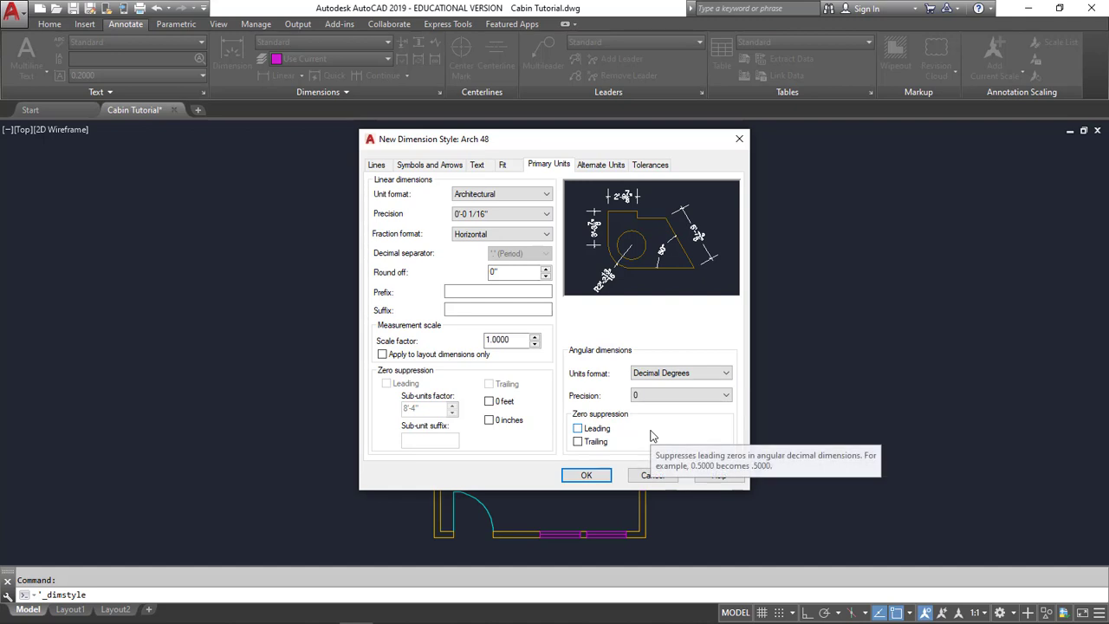
click(586, 475)
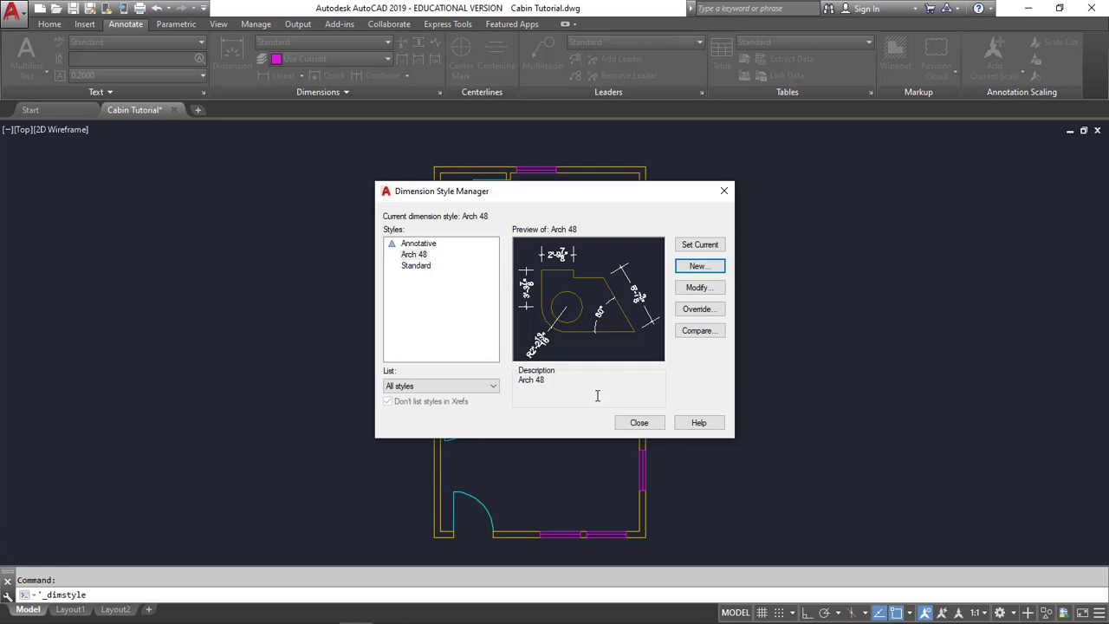
Step: Make Arch 48 the current dimension style, close the style manager, and select Arch 48 as the style for new dimensions
click(422, 256)
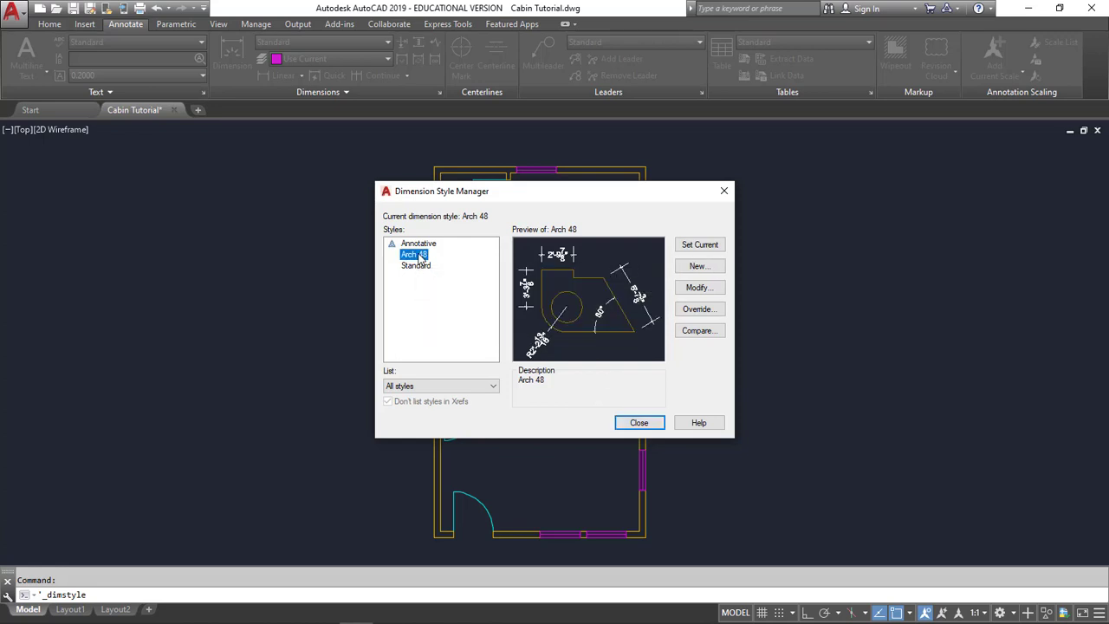
click(700, 246)
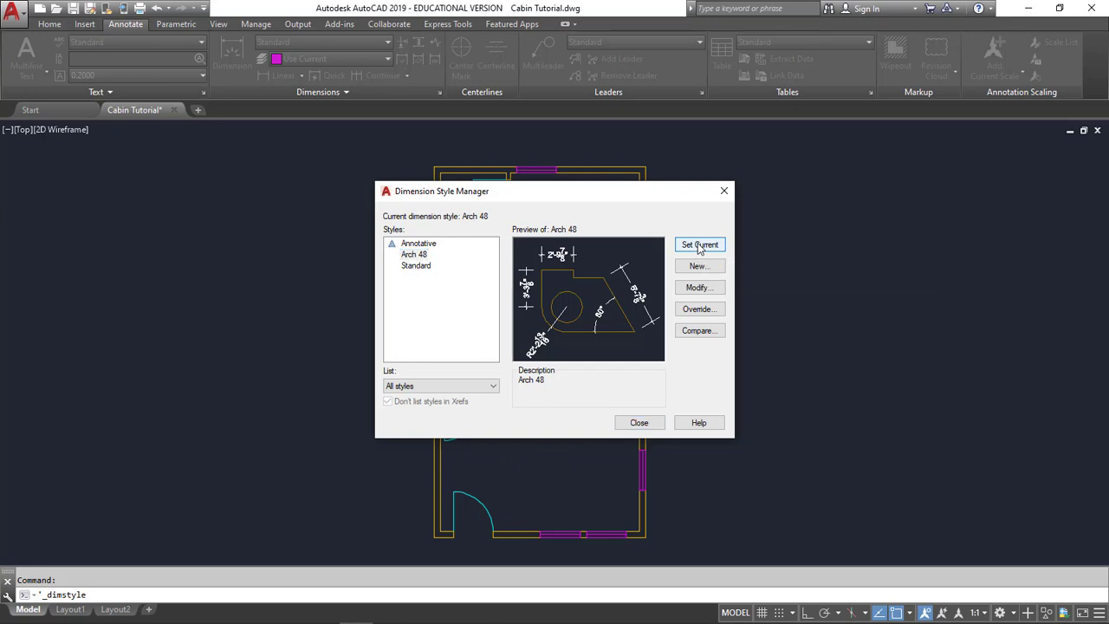
click(641, 423)
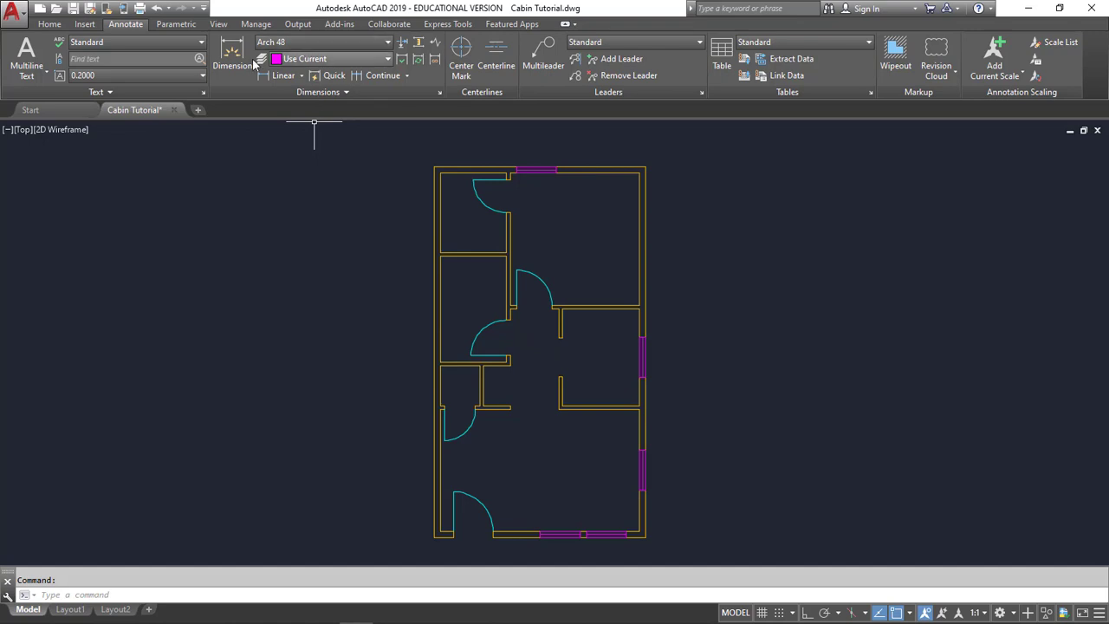
click(351, 45)
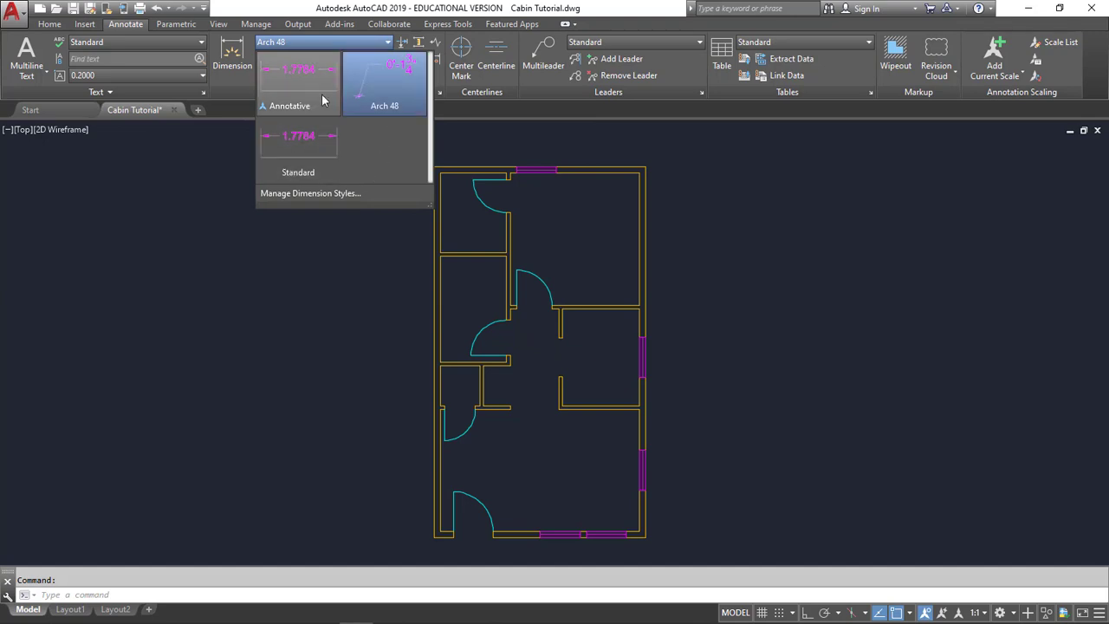
click(385, 92)
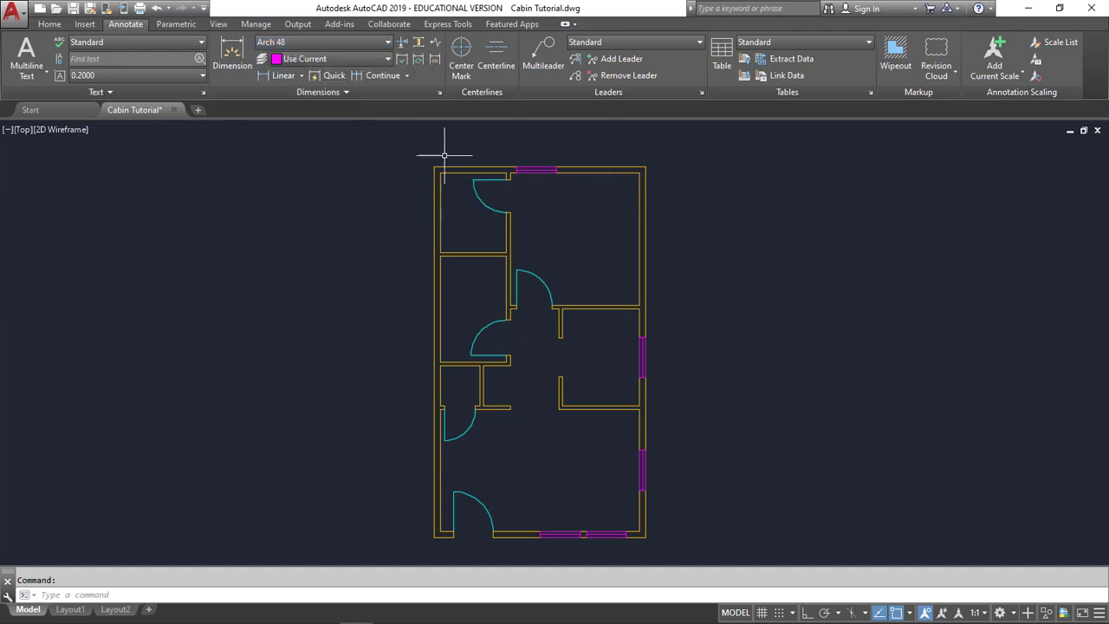